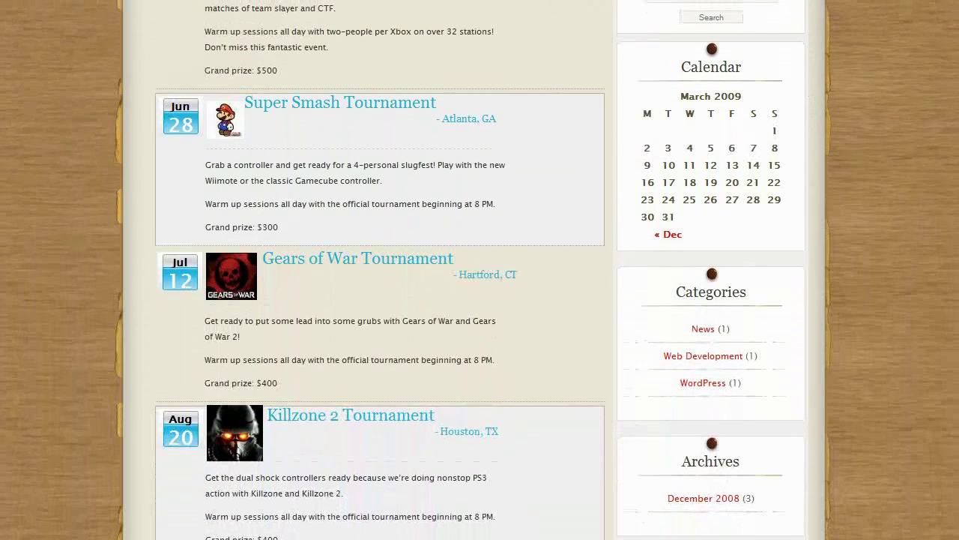
{"action": "scroll", "coordinate": [479, 269], "scroll_direction": "up", "scroll_amount": 5}
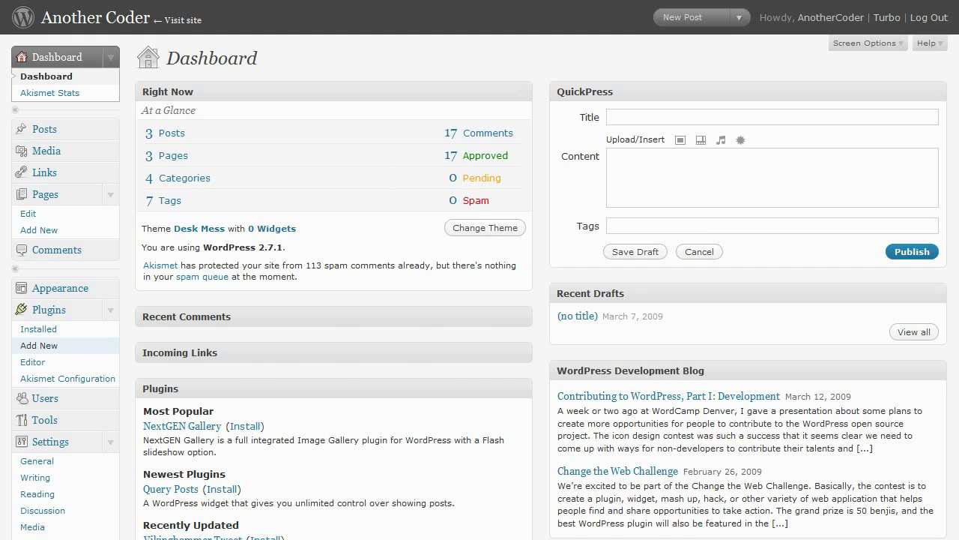
Search Add New Plugins for 'geohtml.com geomarketing' and install the GeoHTML.com GeoMarketing plugin.
{"action": "left_click", "coordinate": [39, 345]}
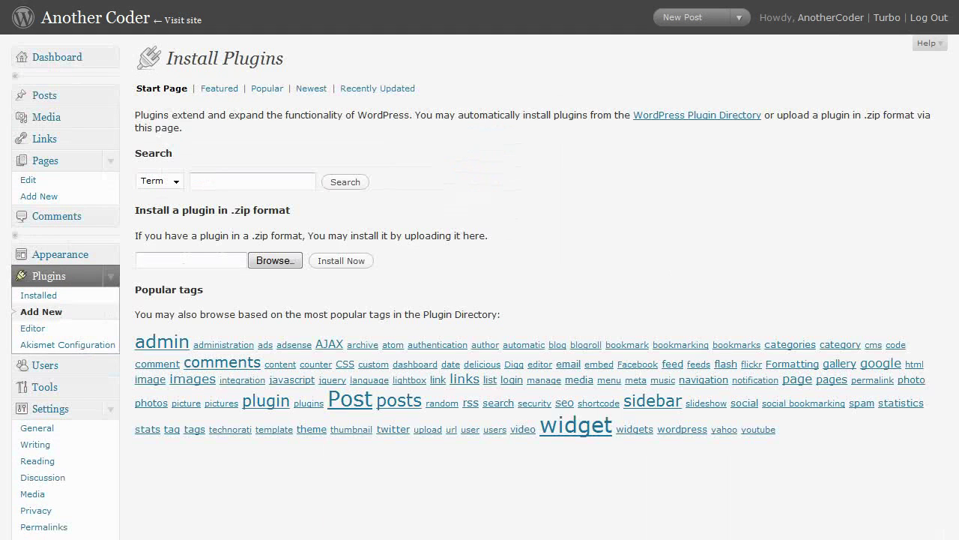
{"action": "left_click", "coordinate": [240, 181]}
{"action": "type", "text": "geohtml.com "}
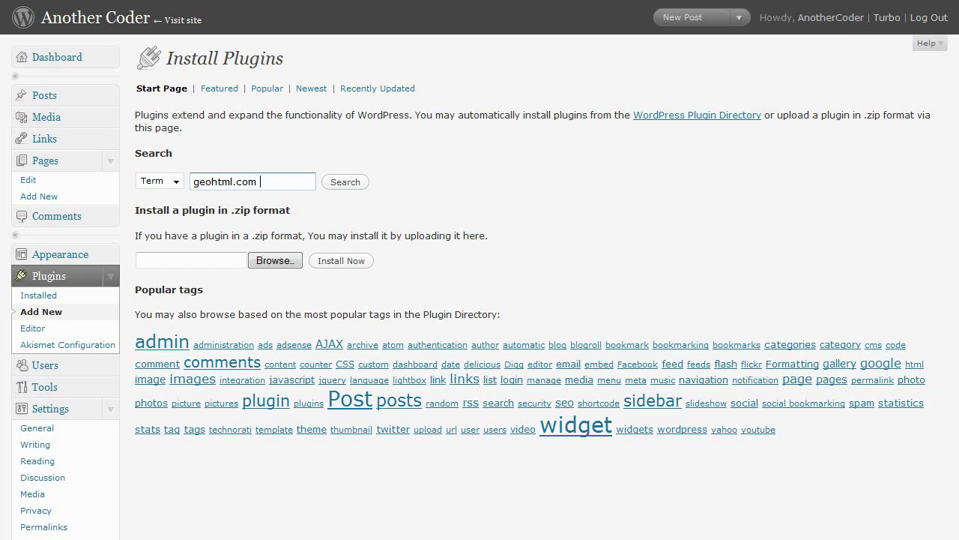
{"action": "type", "text": "geomarketing"}
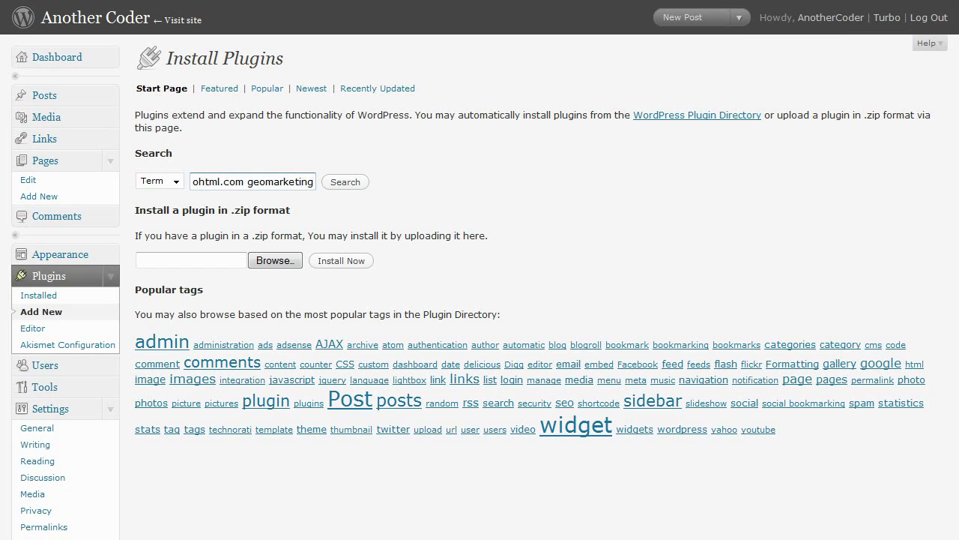
{"action": "key", "text": "Return"}
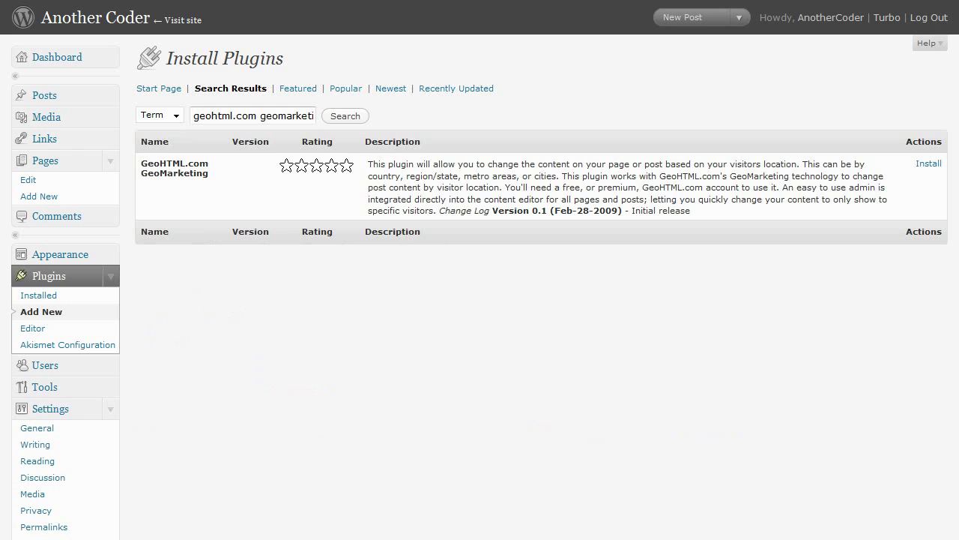
{"action": "left_click", "coordinate": [928, 163]}
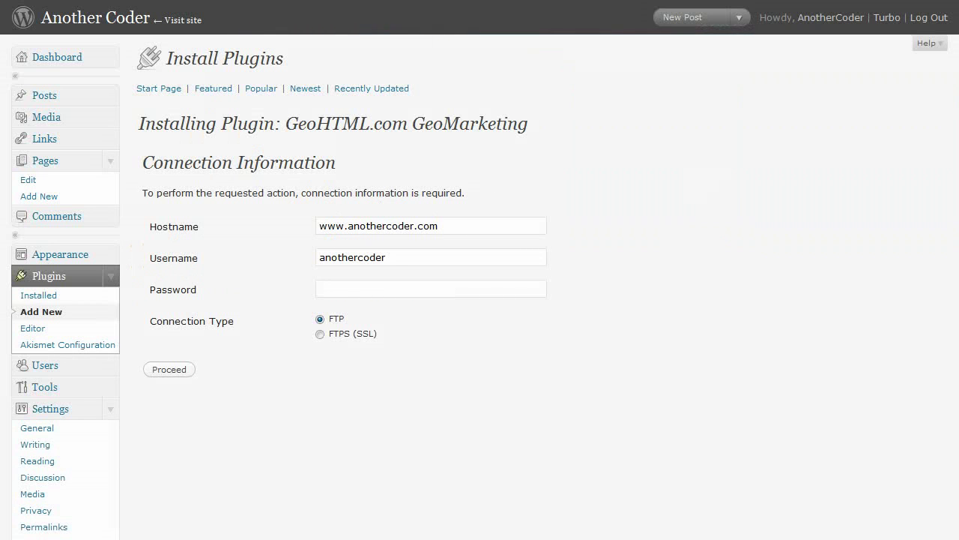
Supply the FTP password to finish installing, then activate the GeoHTML.com GeoMarketing plugin.
{"action": "type", "text": "********"}
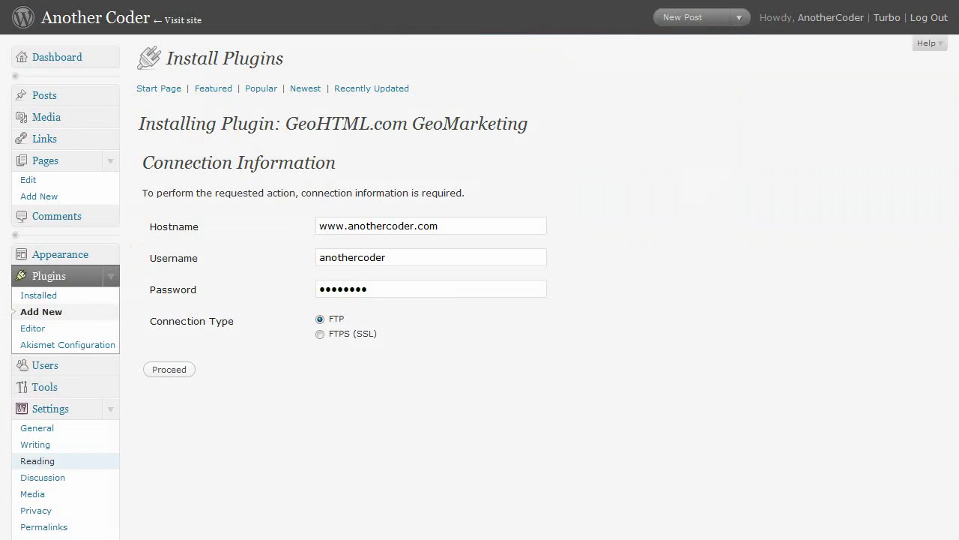
{"action": "left_click", "coordinate": [170, 370]}
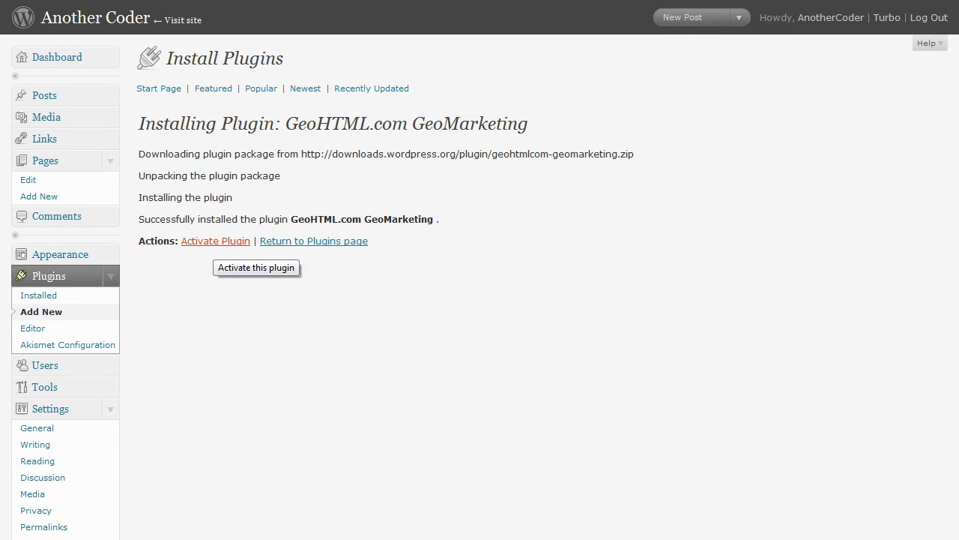
{"action": "left_click", "coordinate": [216, 241]}
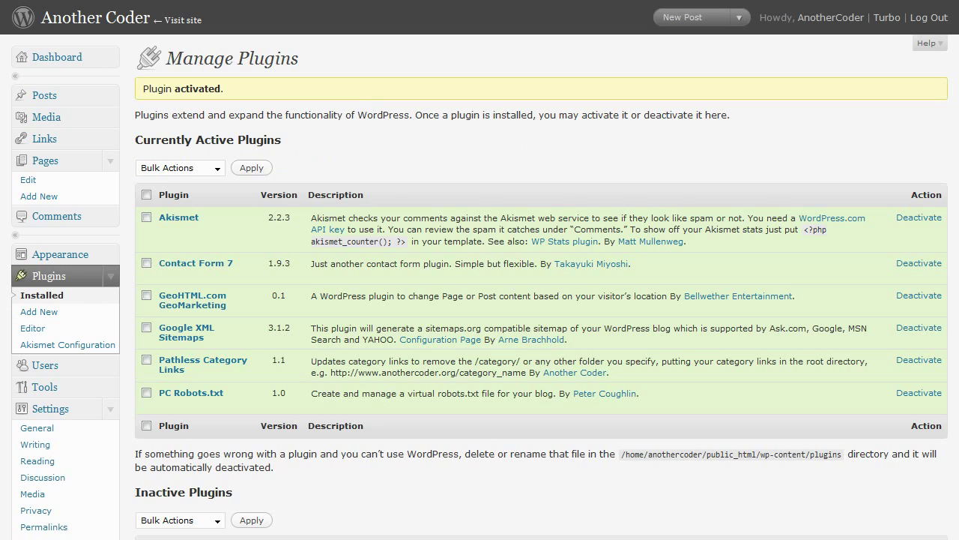
{"action": "scroll", "coordinate": [479, 269], "scroll_direction": "down", "scroll_amount": 4}
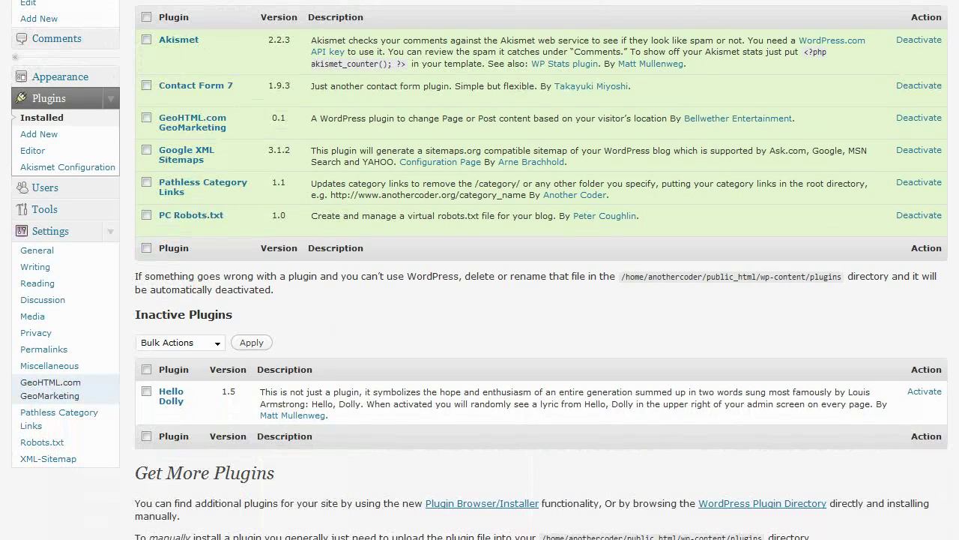
From the GeoHTML plugin settings, register a free Components4ASP.NET account with an e-mail and password.
{"action": "left_click", "coordinate": [50, 388]}
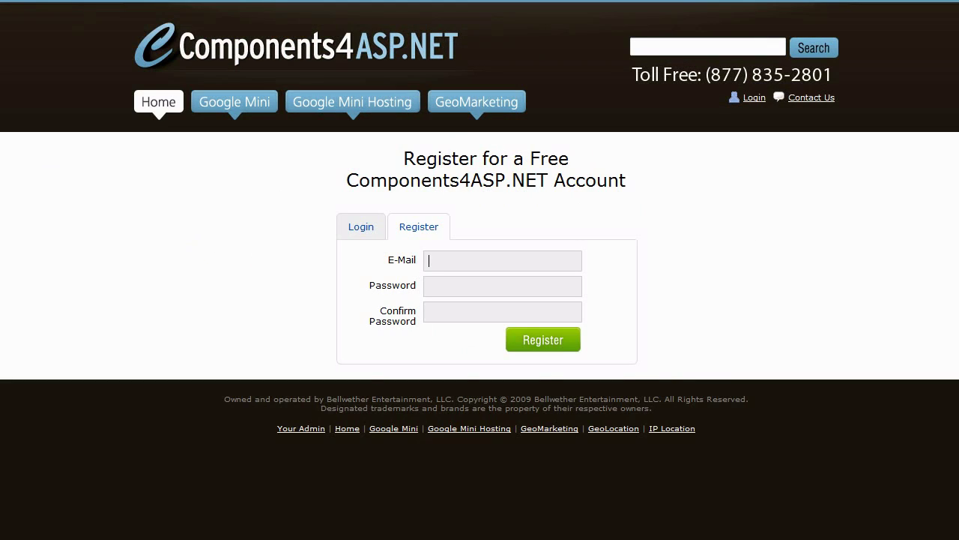
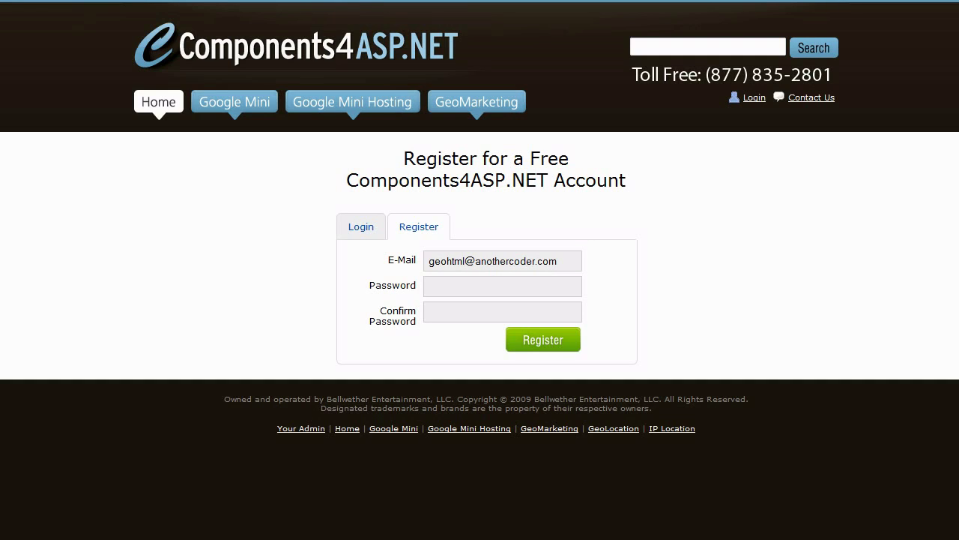
{"action": "type", "text": "passwordpassword"}
{"action": "key", "text": "Return"}
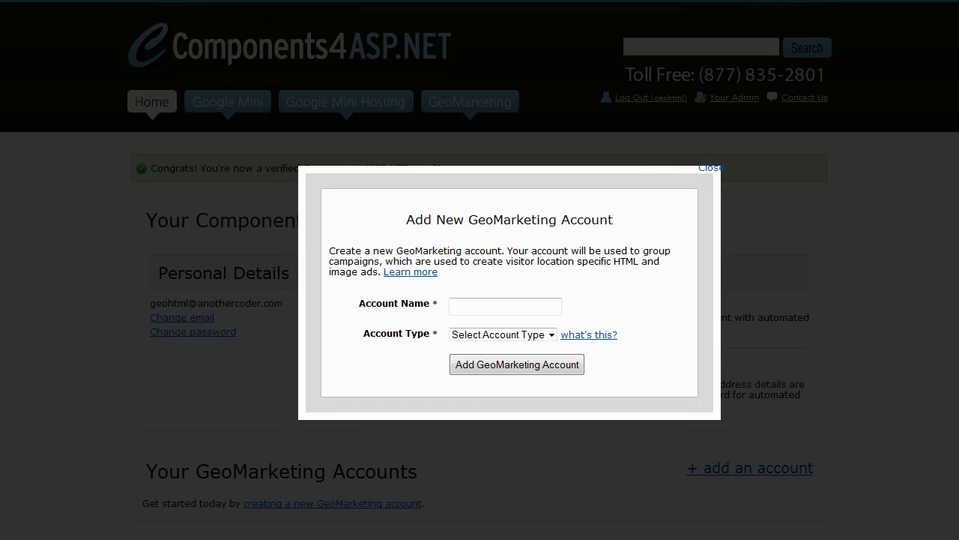
Create a Community Edition GeoMarketing account named 'WordPress', then log out of Components4ASP.NET.
{"action": "left_click", "coordinate": [505, 307]}
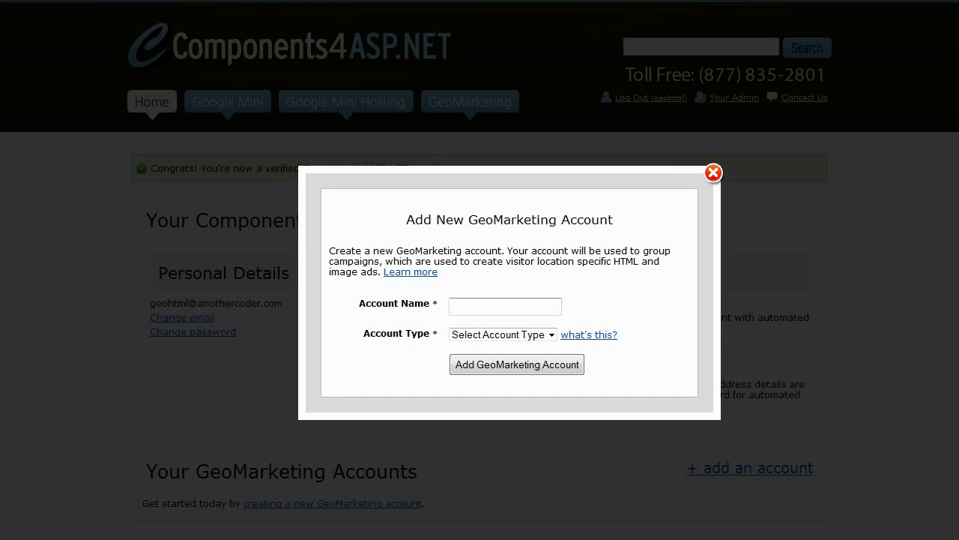
{"action": "type", "text": "WordPress"}
{"action": "left_click", "coordinate": [551, 335]}
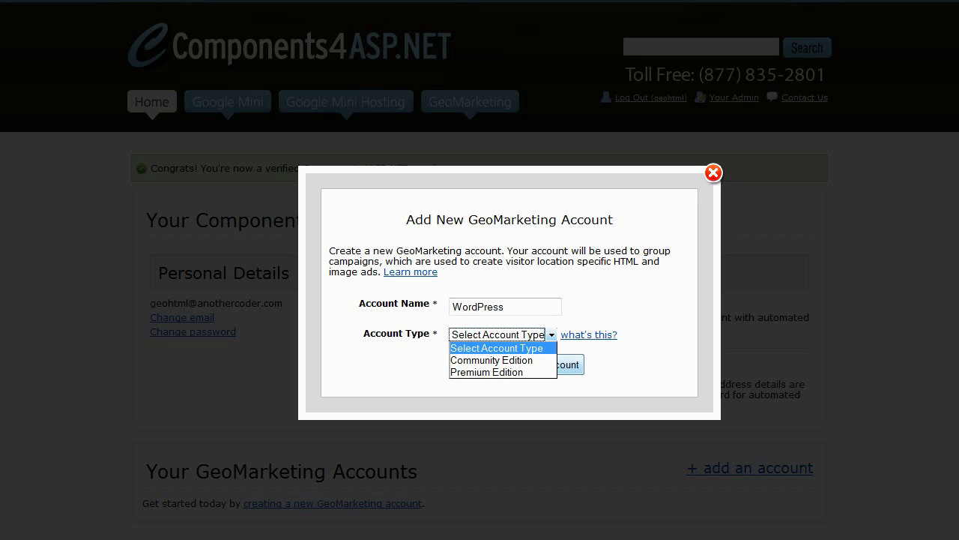
{"action": "left_click", "coordinate": [491, 359]}
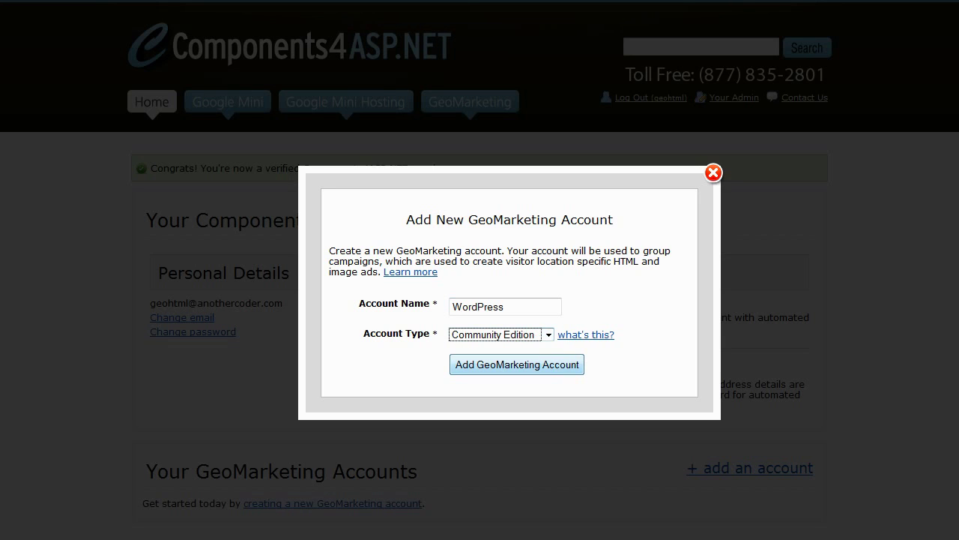
{"action": "left_click", "coordinate": [517, 364]}
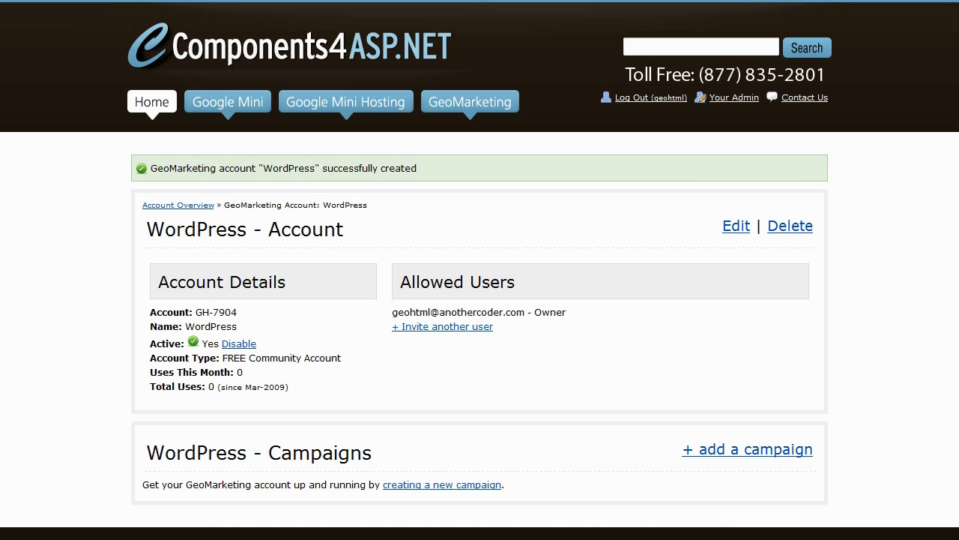
{"action": "left_click", "coordinate": [651, 97]}
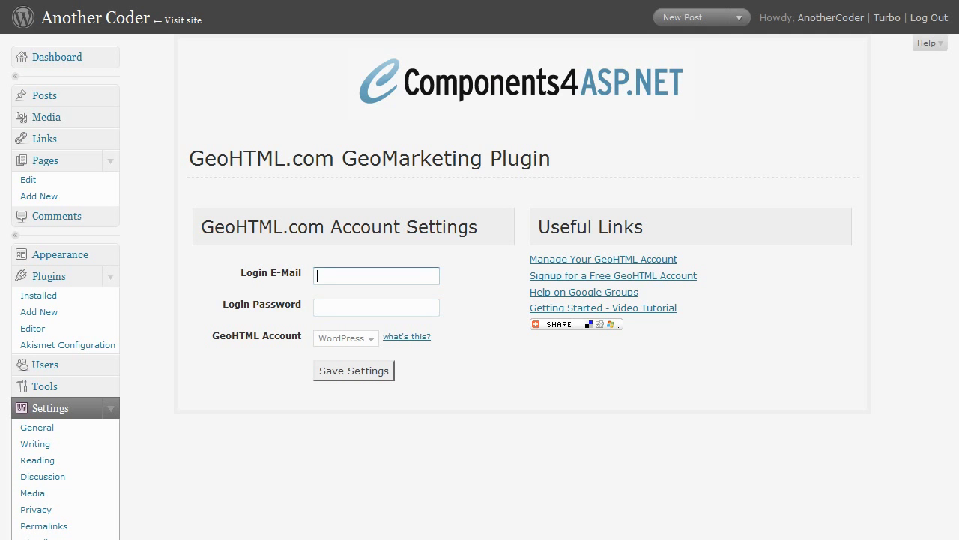
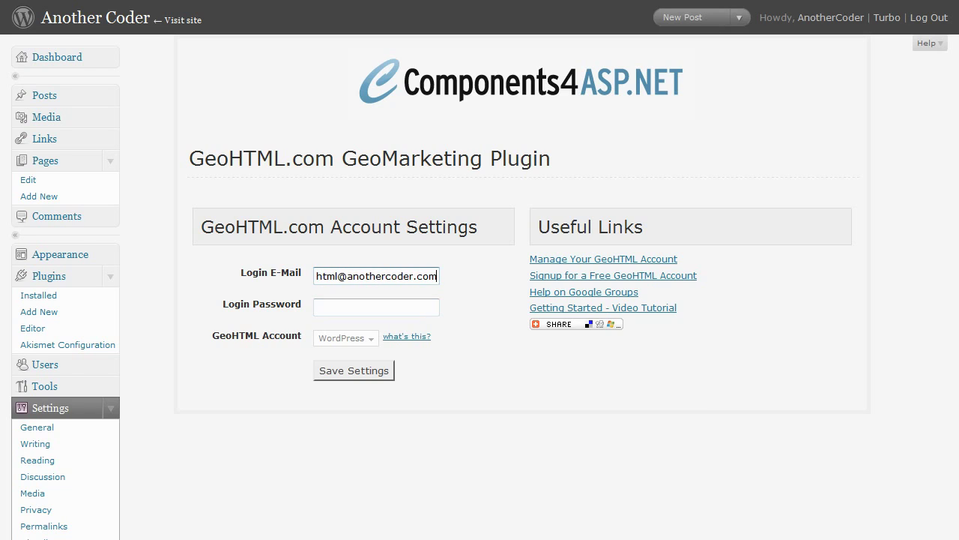
Enter the GeoHTML login e-mail and password, select the WordPress account, and save the settings.
{"action": "key", "text": "Tab"}
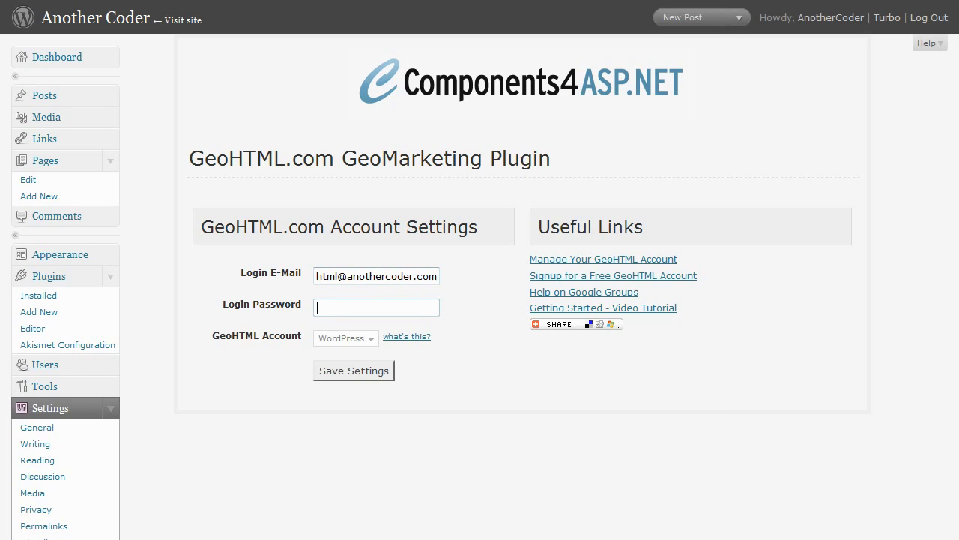
{"action": "type", "text": "********"}
{"action": "key", "text": "Tab"}
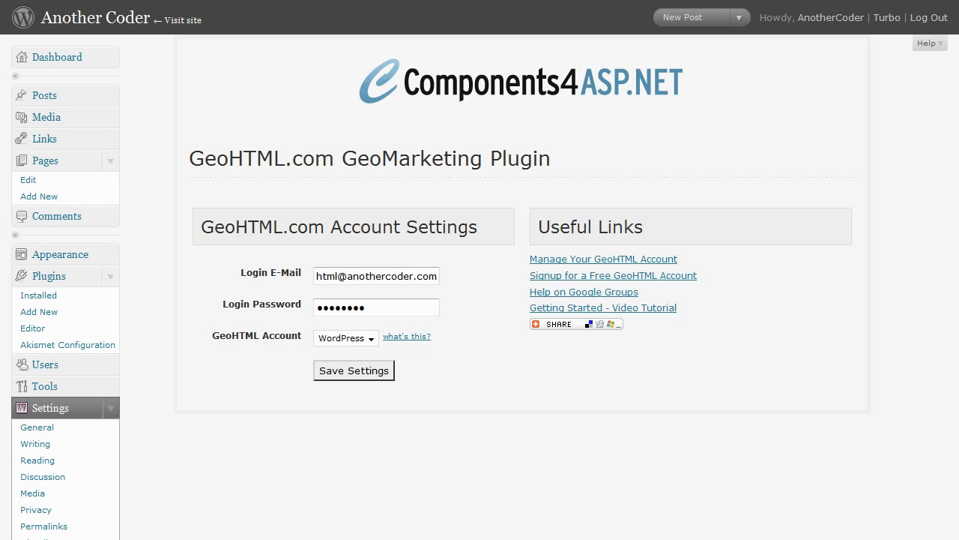
{"action": "left_click", "coordinate": [352, 338]}
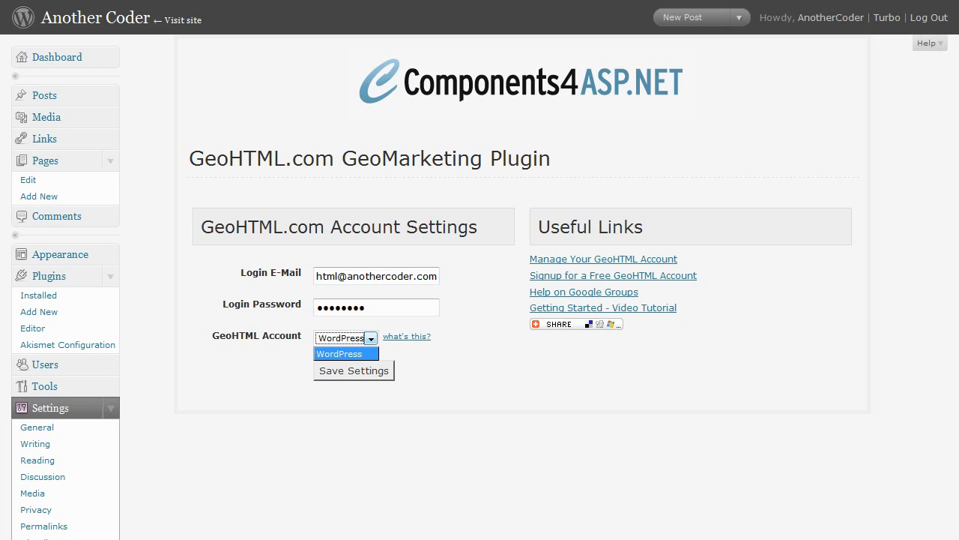
{"action": "left_click", "coordinate": [339, 354]}
{"action": "left_click", "coordinate": [354, 370]}
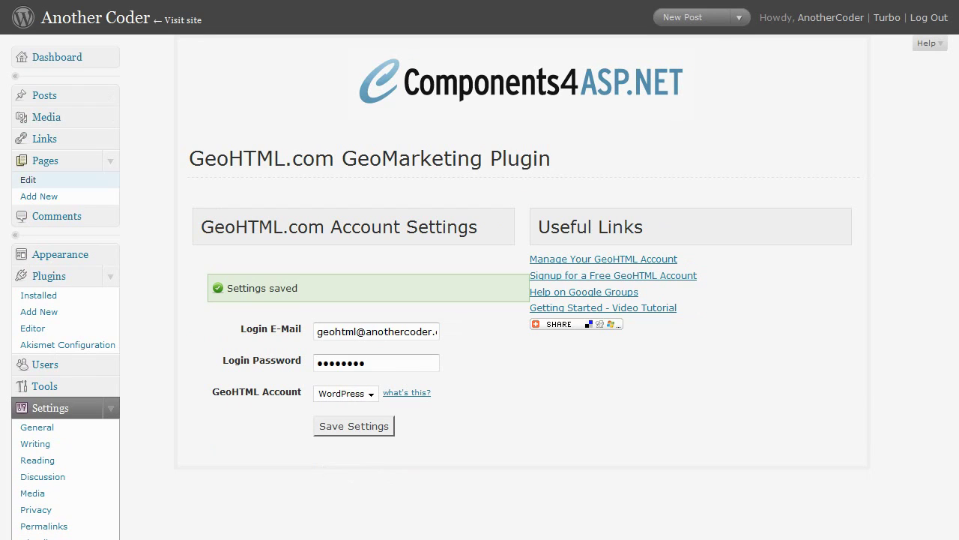
{"action": "left_click", "coordinate": [28, 180]}
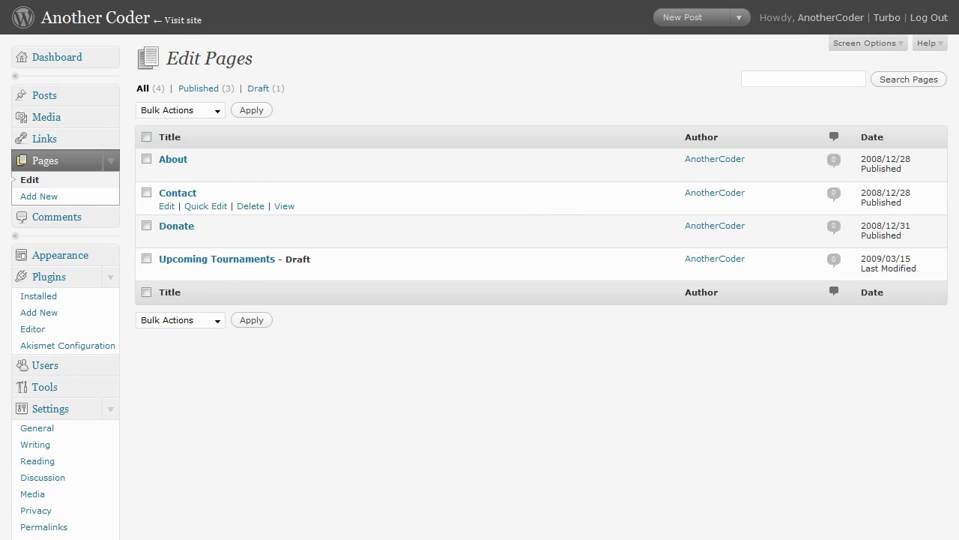
Edit the Upcoming Tournaments page and enable GeoMarketing in its GeoHTML.com box.
{"action": "left_click", "coordinate": [166, 273]}
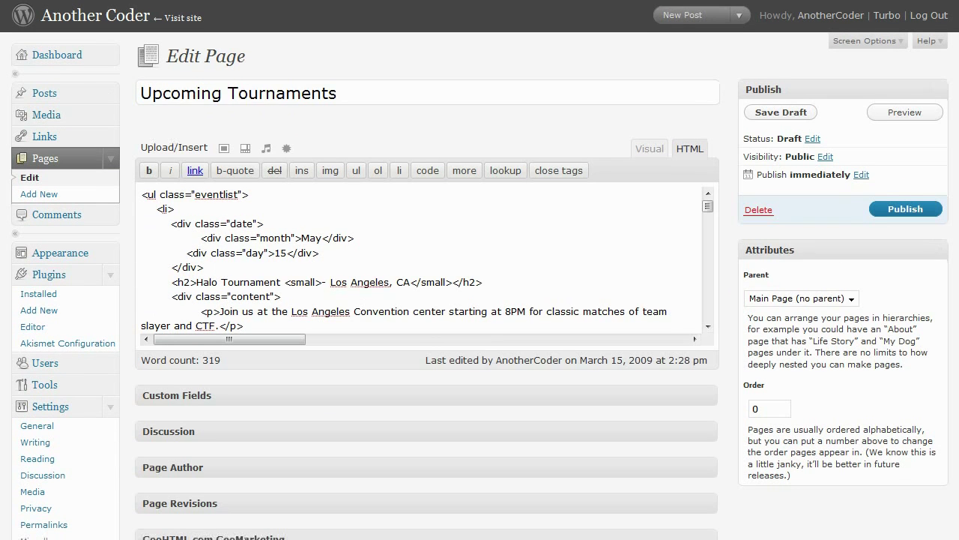
{"action": "scroll", "coordinate": [479, 270], "scroll_direction": "down", "scroll_amount": 3}
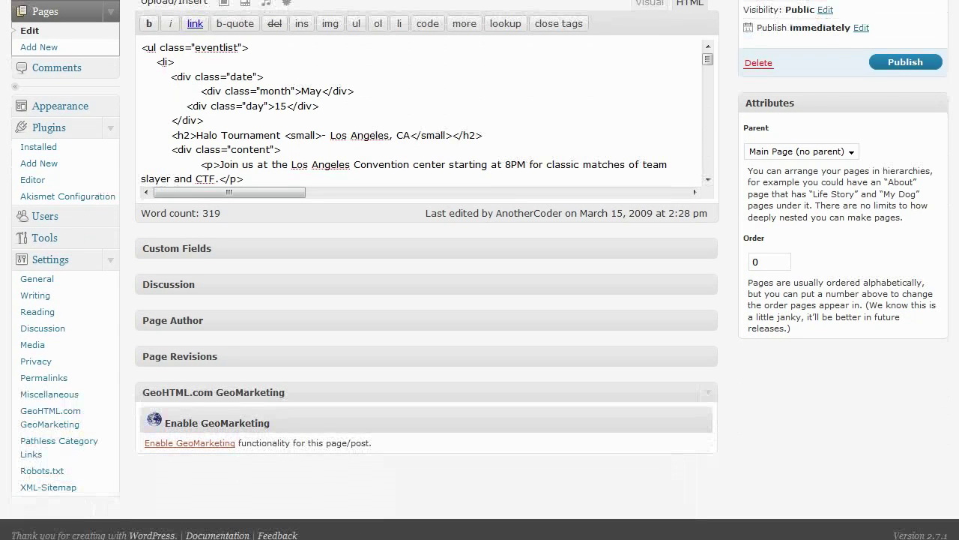
{"action": "left_click", "coordinate": [190, 443]}
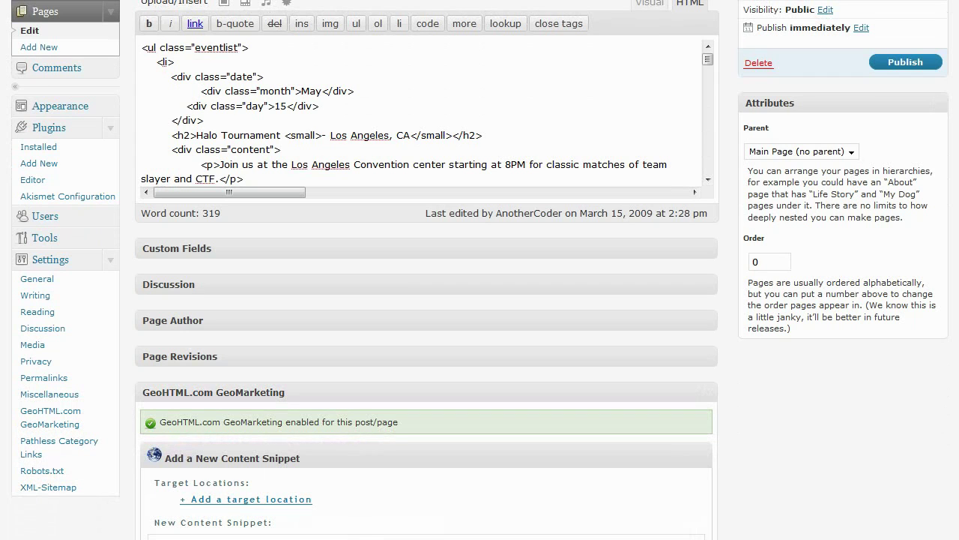
{"action": "scroll", "coordinate": [480, 270], "scroll_direction": "down", "scroll_amount": 3}
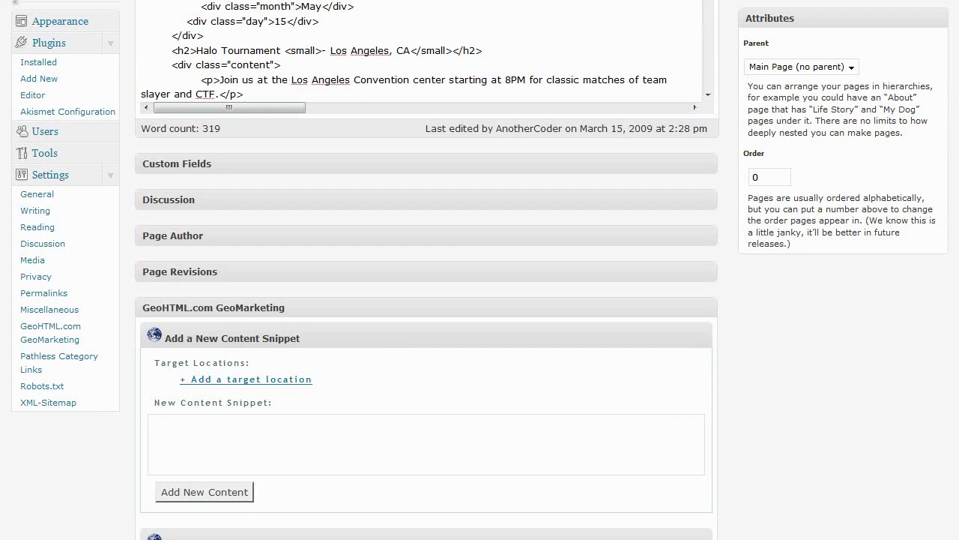
Add California and Arizona, United States as the snippet's target locations.
{"action": "left_click", "coordinate": [246, 379]}
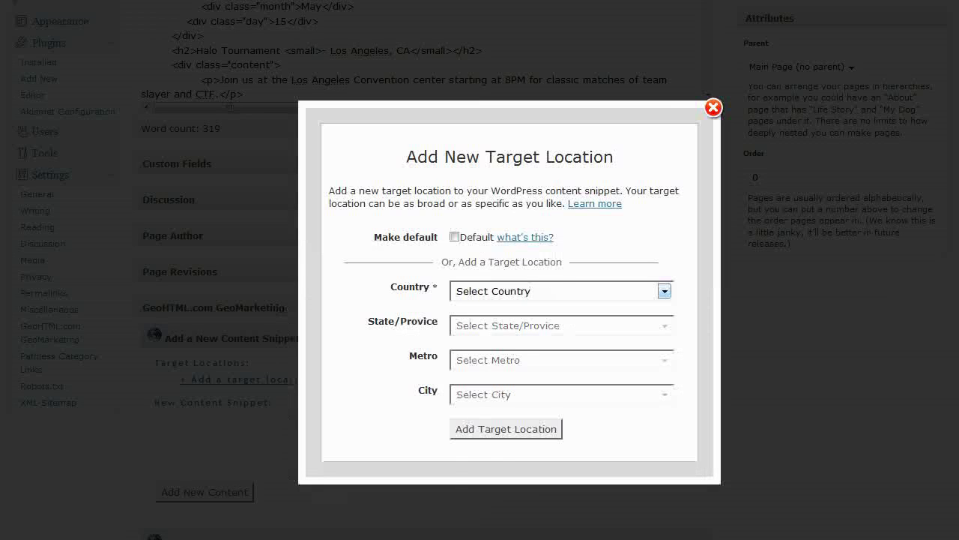
{"action": "left_click", "coordinate": [664, 291]}
{"action": "left_click", "coordinate": [488, 320]}
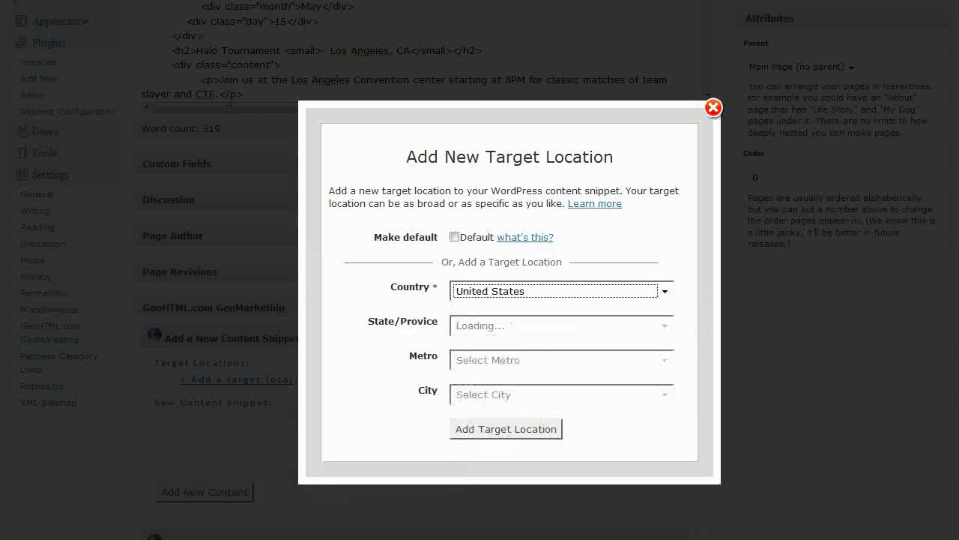
{"action": "left_click", "coordinate": [664, 325]}
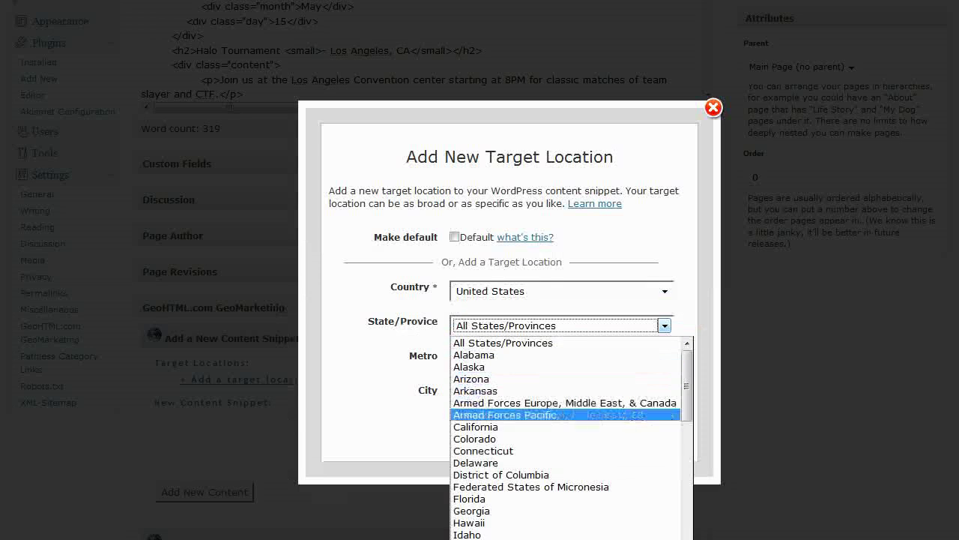
{"action": "left_click", "coordinate": [475, 427]}
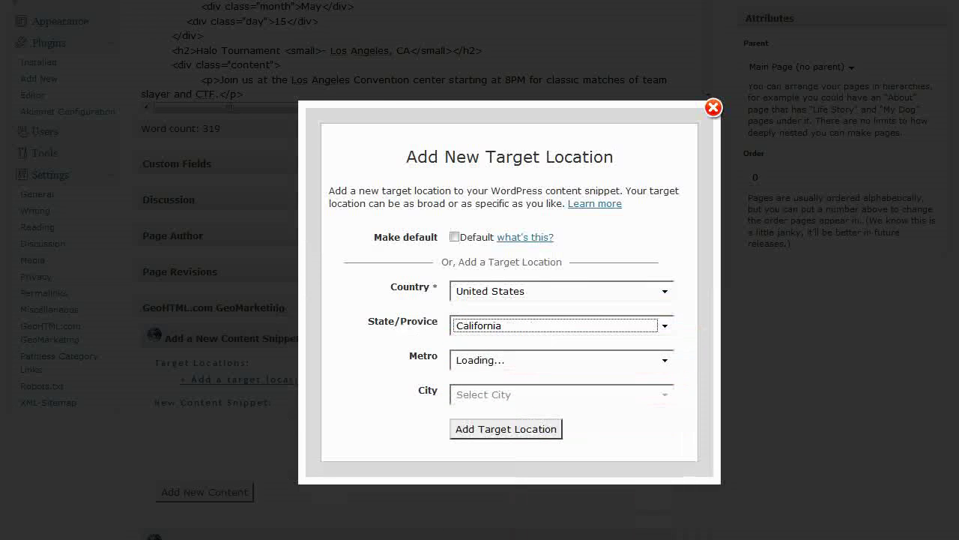
{"action": "left_click", "coordinate": [475, 428]}
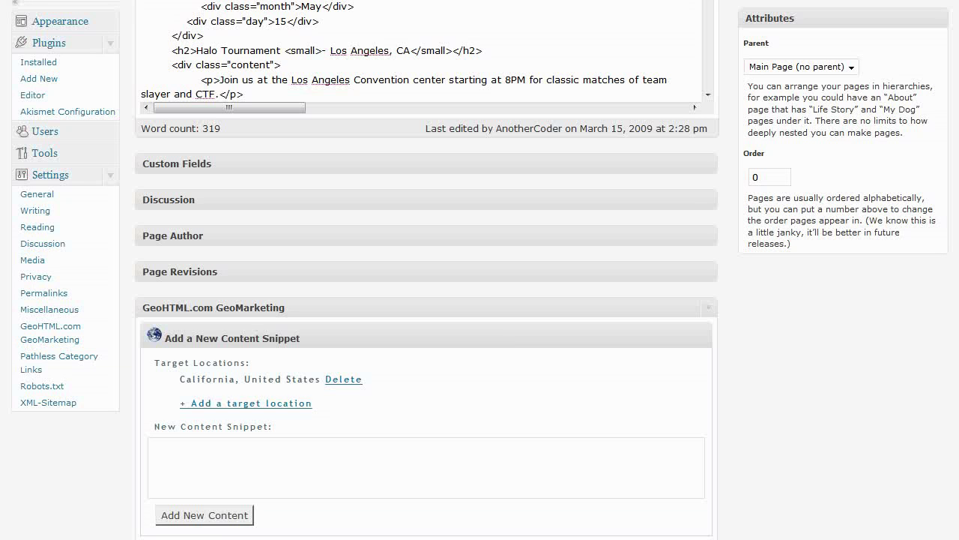
{"action": "left_click", "coordinate": [246, 403]}
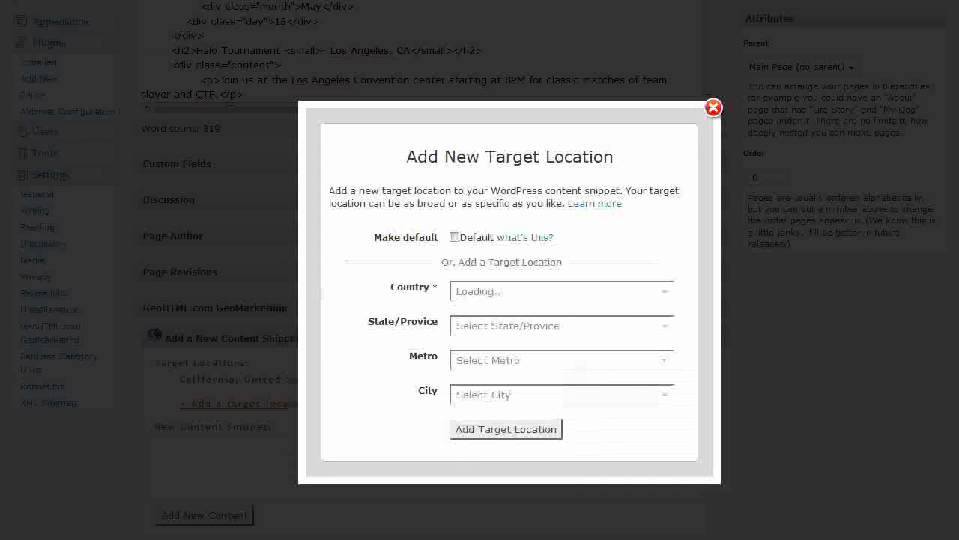
{"action": "left_click", "coordinate": [562, 290]}
{"action": "left_click", "coordinate": [517, 317]}
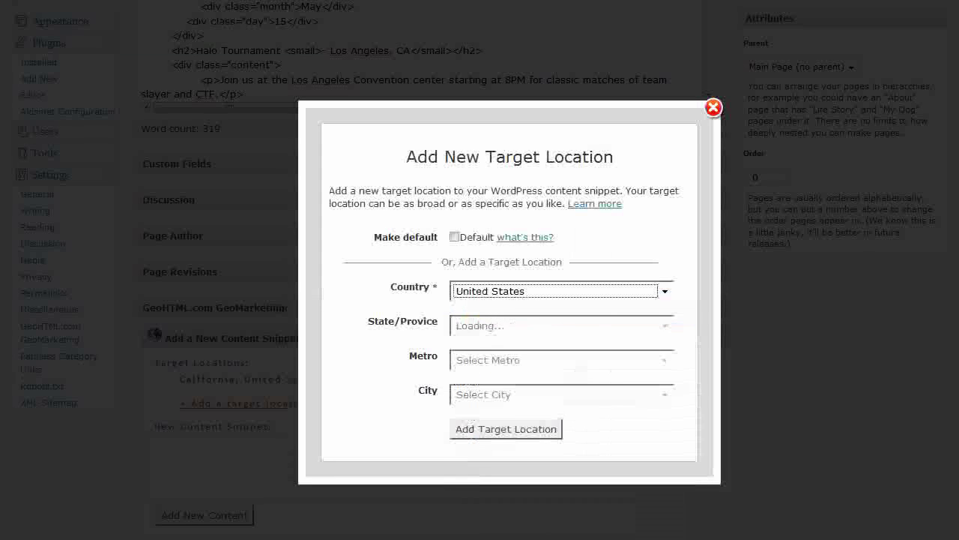
{"action": "left_click", "coordinate": [562, 325]}
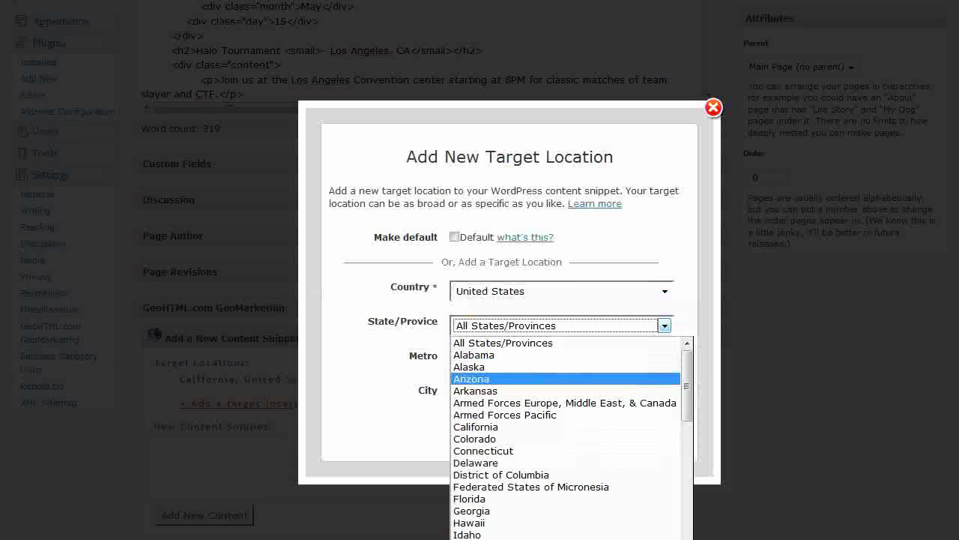
{"action": "left_click", "coordinate": [487, 379]}
{"action": "left_click", "coordinate": [505, 428]}
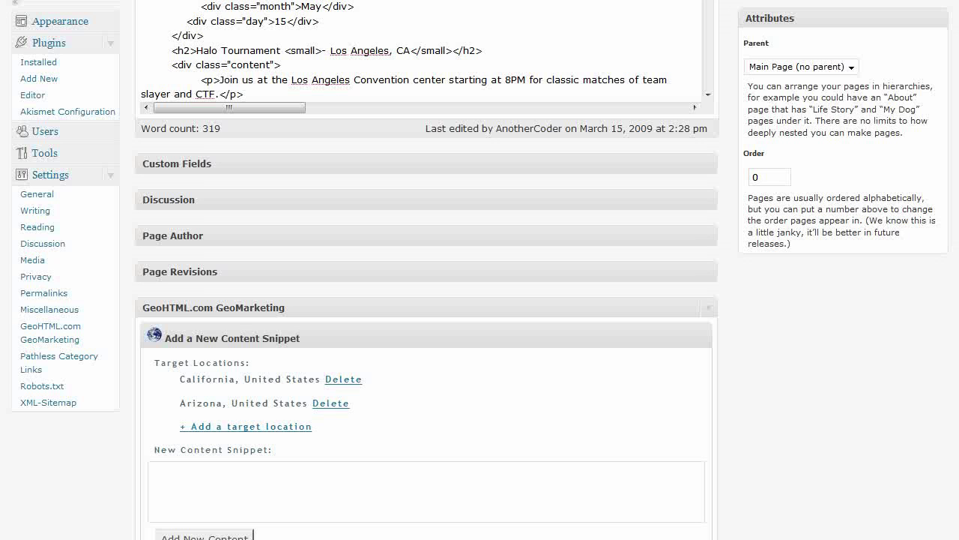
Add Nevada, United States as a third target location.
{"action": "left_click", "coordinate": [246, 425]}
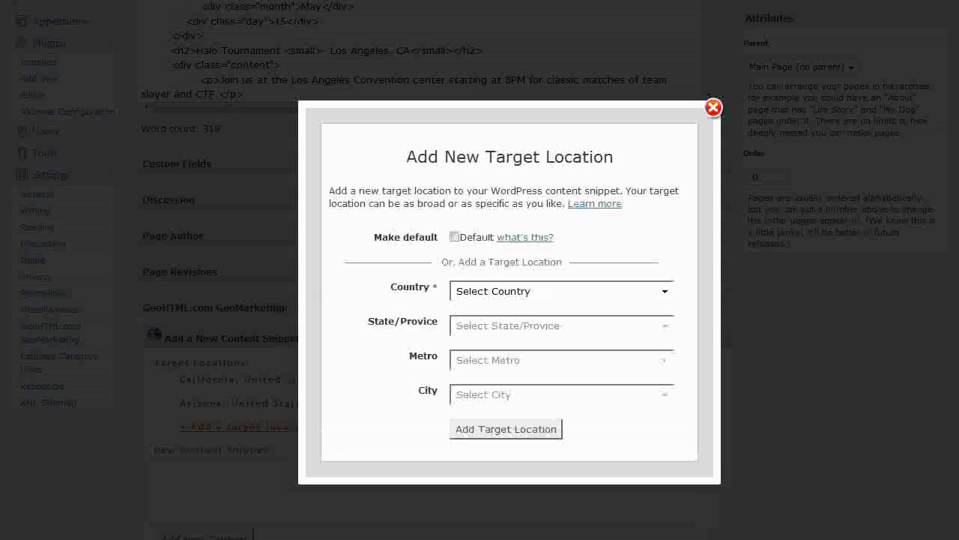
{"action": "left_click", "coordinate": [562, 291]}
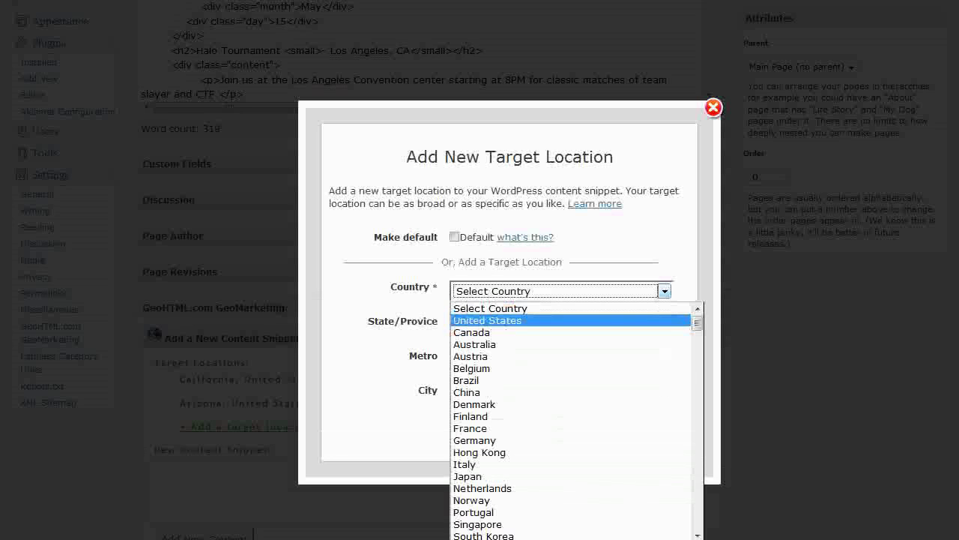
{"action": "left_click", "coordinate": [567, 317]}
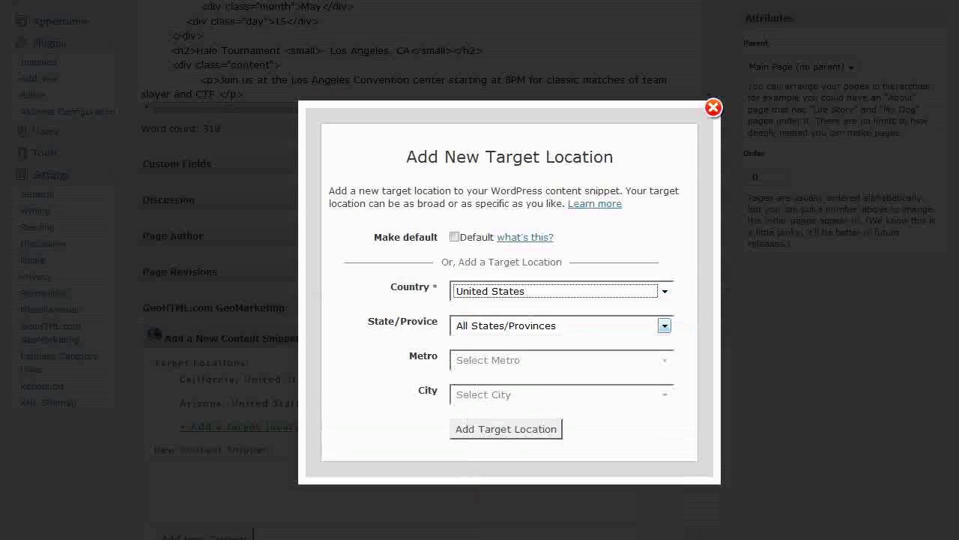
{"action": "left_click", "coordinate": [664, 326]}
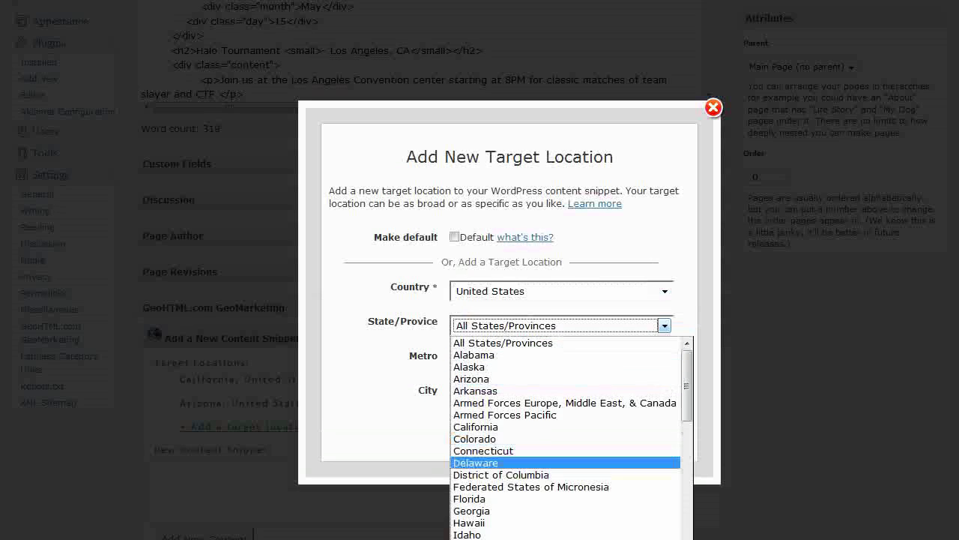
{"action": "left_click_drag", "start_coordinate": [687, 384], "coordinate": [686, 463]}
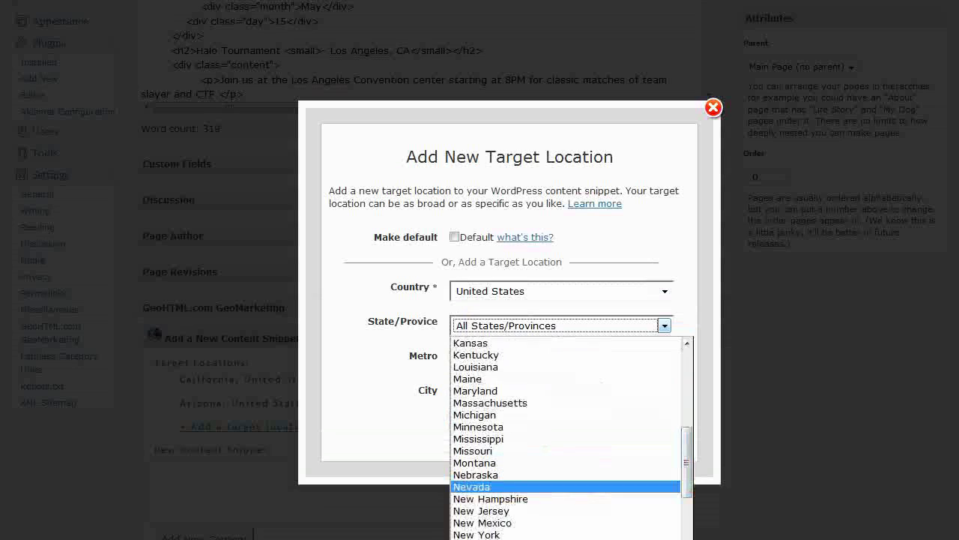
{"action": "left_click", "coordinate": [480, 484]}
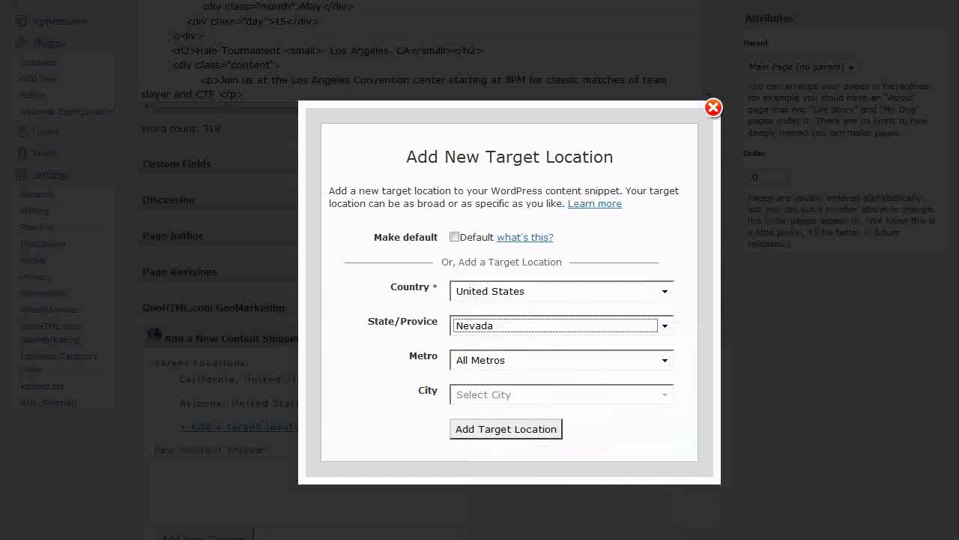
{"action": "left_click", "coordinate": [506, 428]}
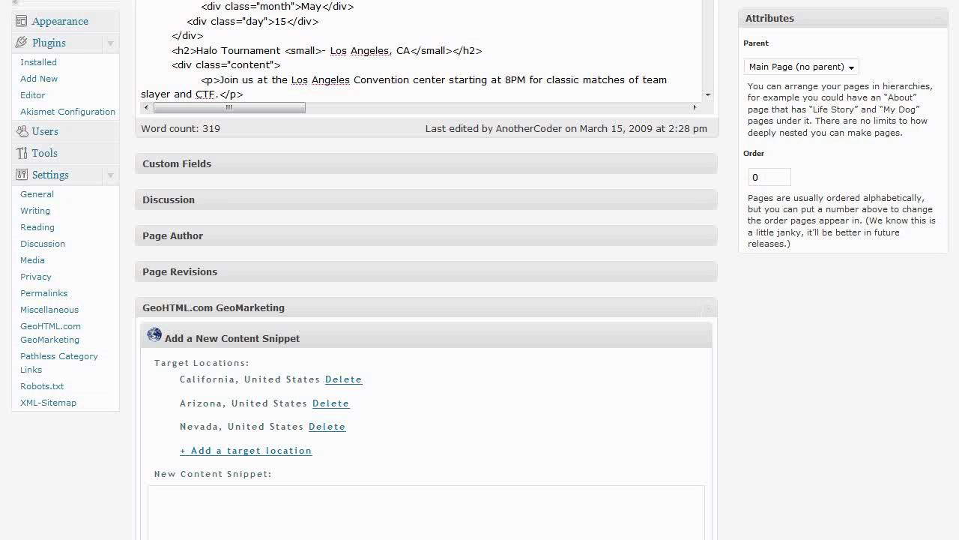
{"action": "scroll", "coordinate": [427, 300], "scroll_direction": "up", "scroll_amount": 5}
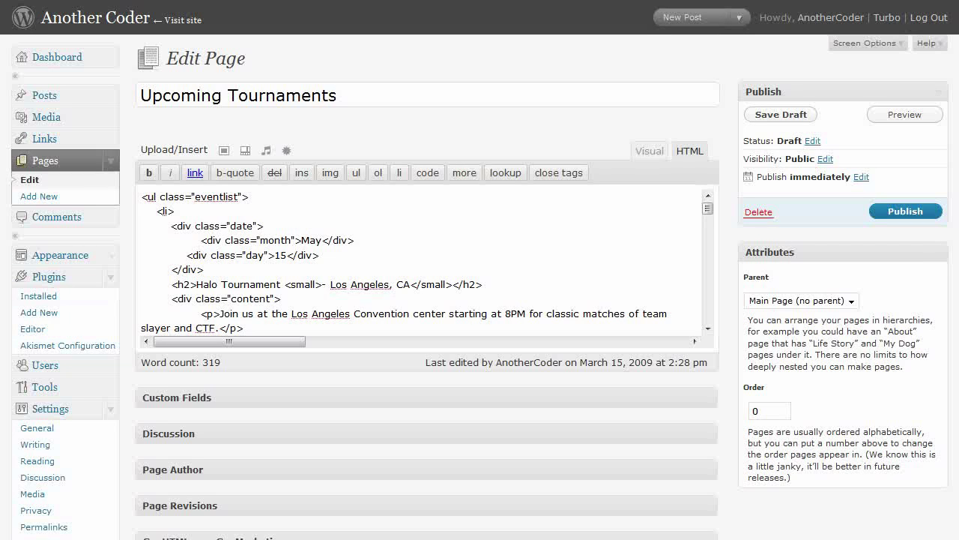
Copy the Halo Tournament event HTML into the new content snippet and save it as Snippet #1.
{"action": "scroll", "coordinate": [427, 261], "scroll_direction": "down", "scroll_amount": 2}
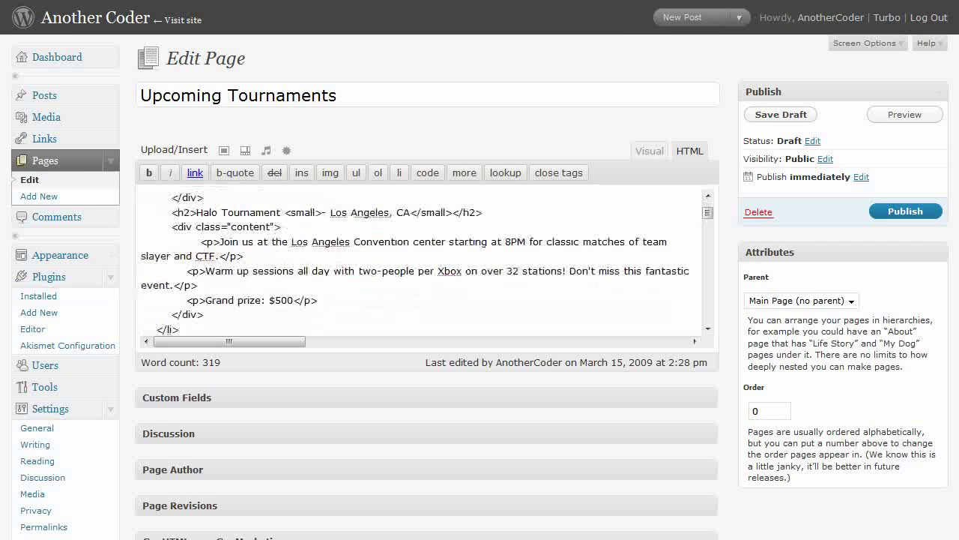
{"action": "key", "text": "ctrl+a"}
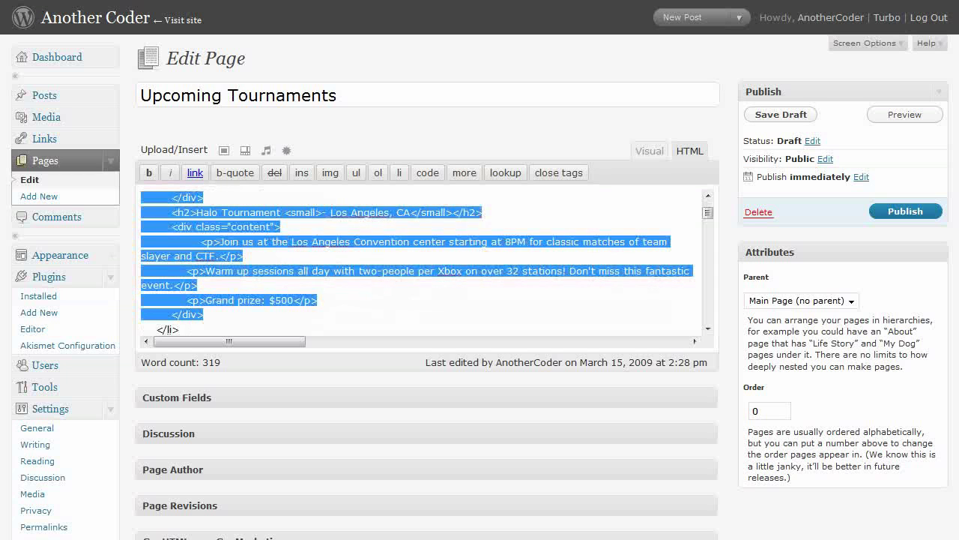
{"action": "scroll", "coordinate": [426, 270], "scroll_direction": "down", "scroll_amount": 10}
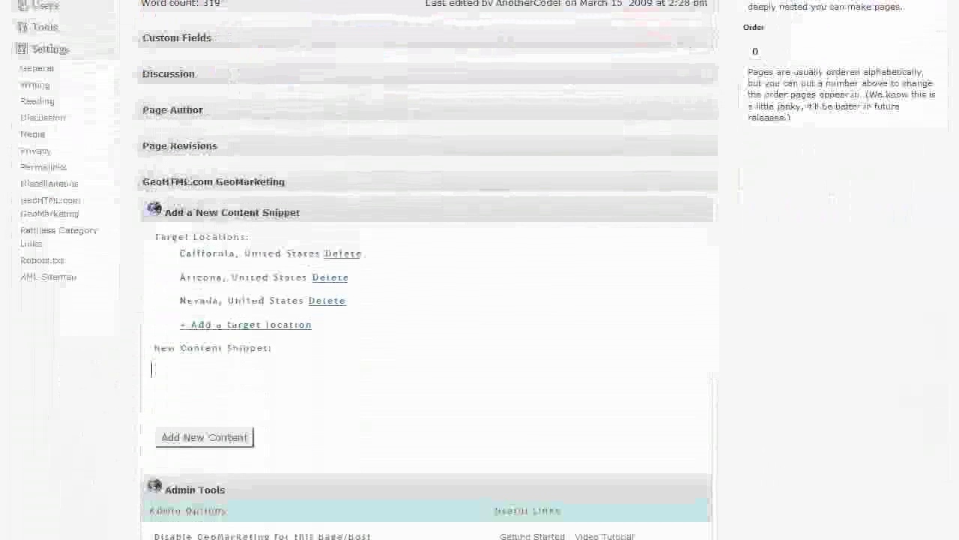
{"action": "key", "text": "ctrl+v"}
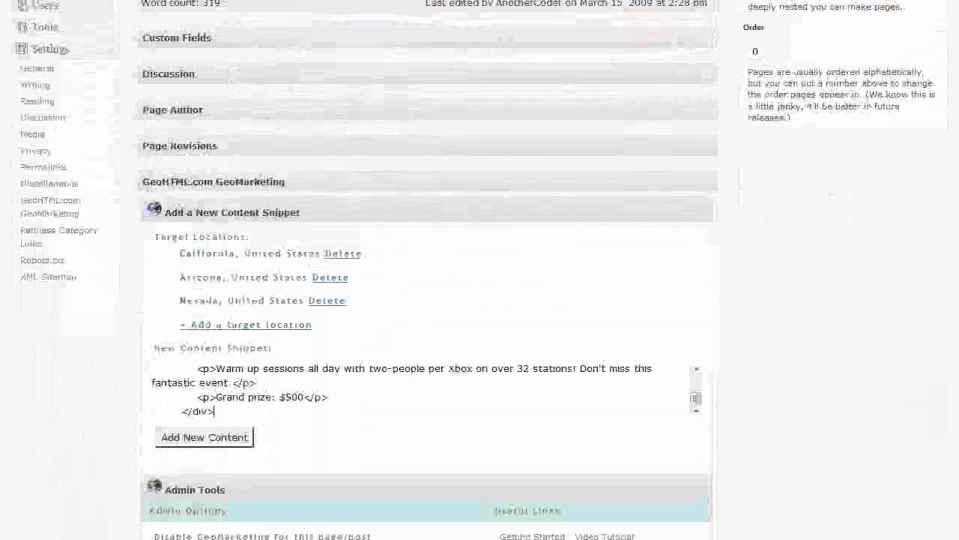
{"action": "left_click", "coordinate": [205, 437]}
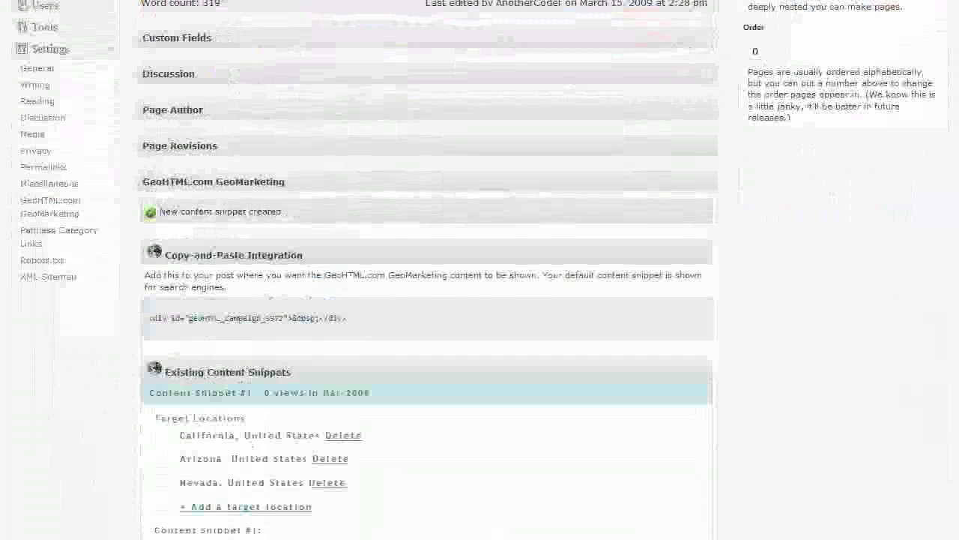
{"action": "scroll", "coordinate": [427, 269], "scroll_direction": "down", "scroll_amount": 10}
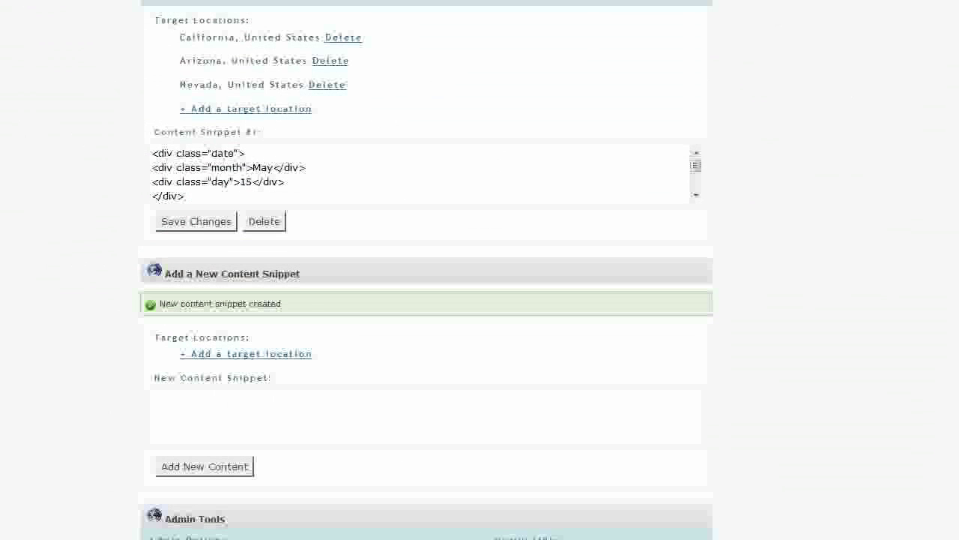
Target the second snippet at Georgia and Alabama, United States.
{"action": "scroll", "coordinate": [428, 270], "scroll_direction": "down", "scroll_amount": 1}
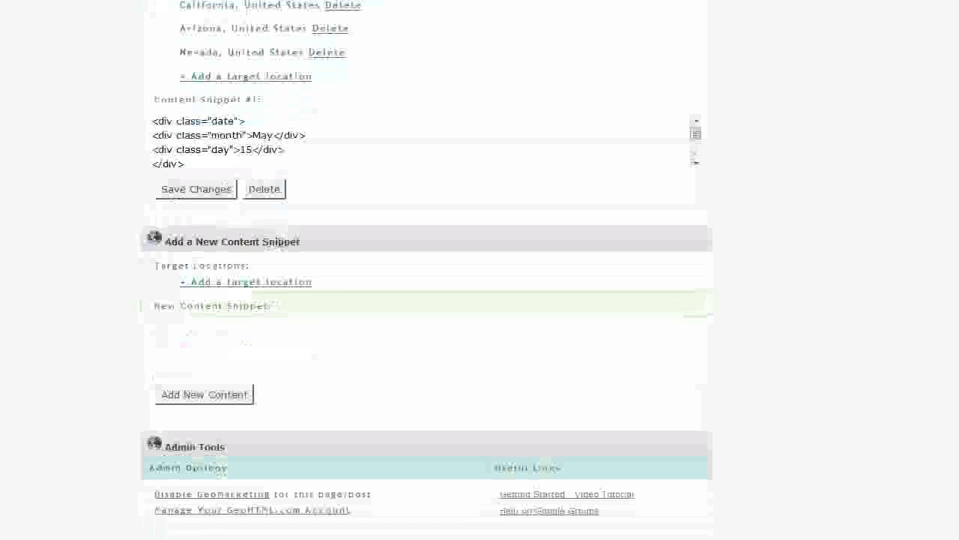
{"action": "left_click", "coordinate": [246, 283]}
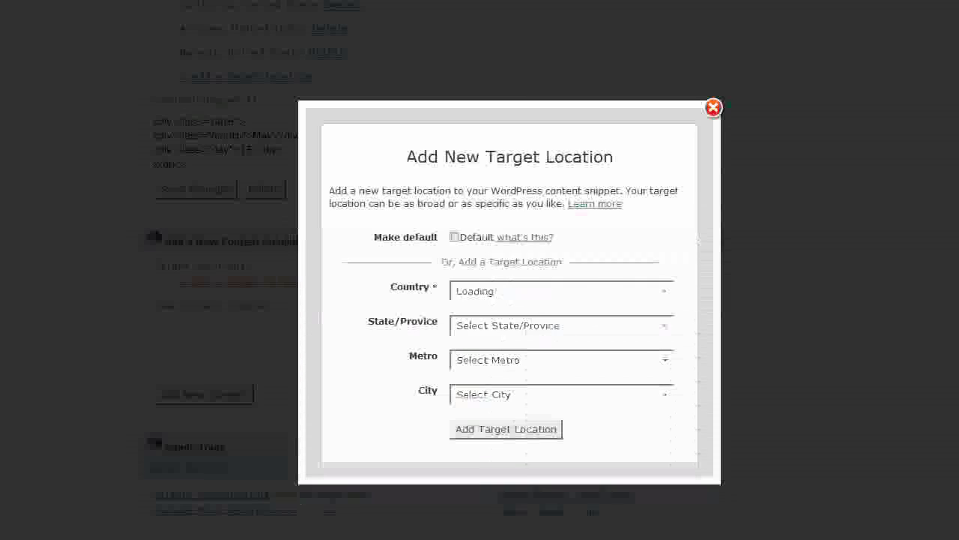
{"action": "left_click", "coordinate": [562, 290]}
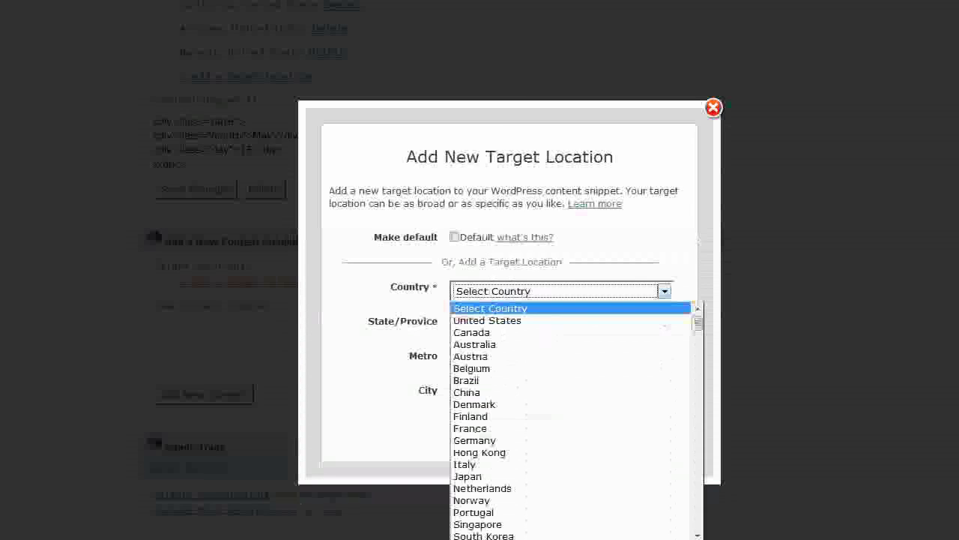
{"action": "left_click", "coordinate": [524, 320]}
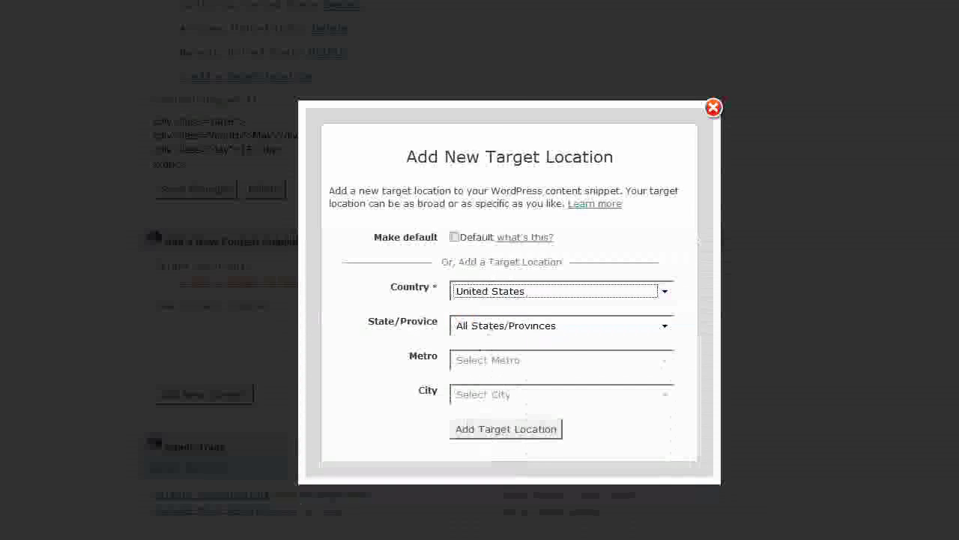
{"action": "left_click", "coordinate": [540, 326]}
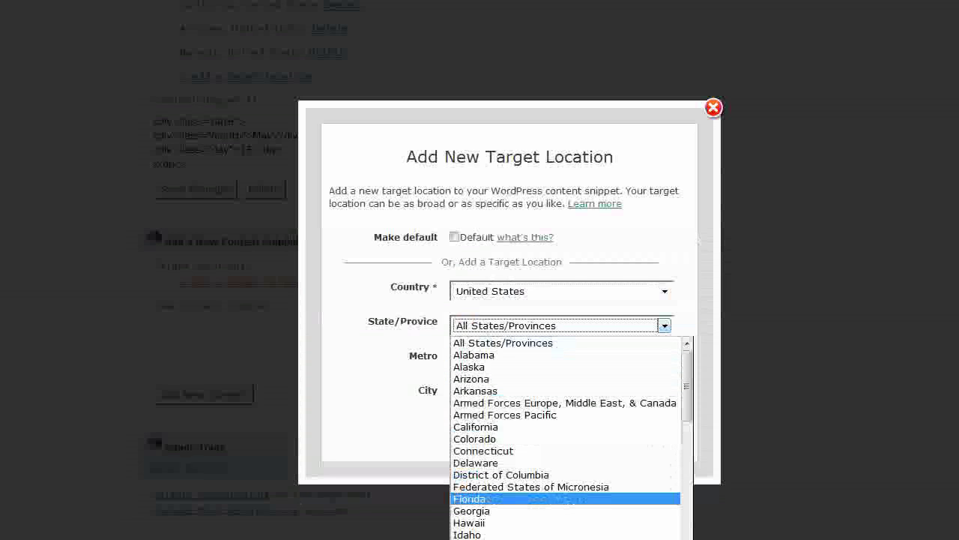
{"action": "left_click", "coordinate": [473, 510]}
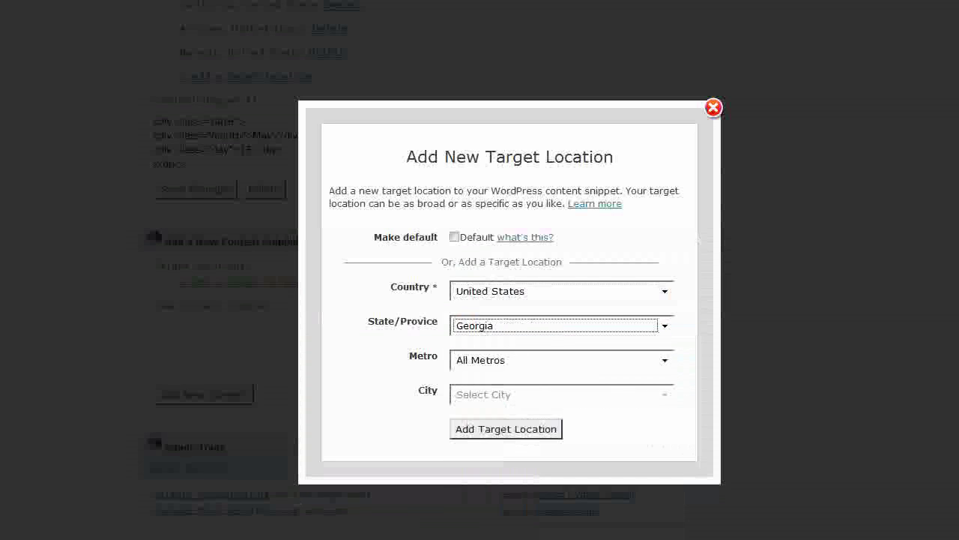
{"action": "left_click", "coordinate": [505, 428]}
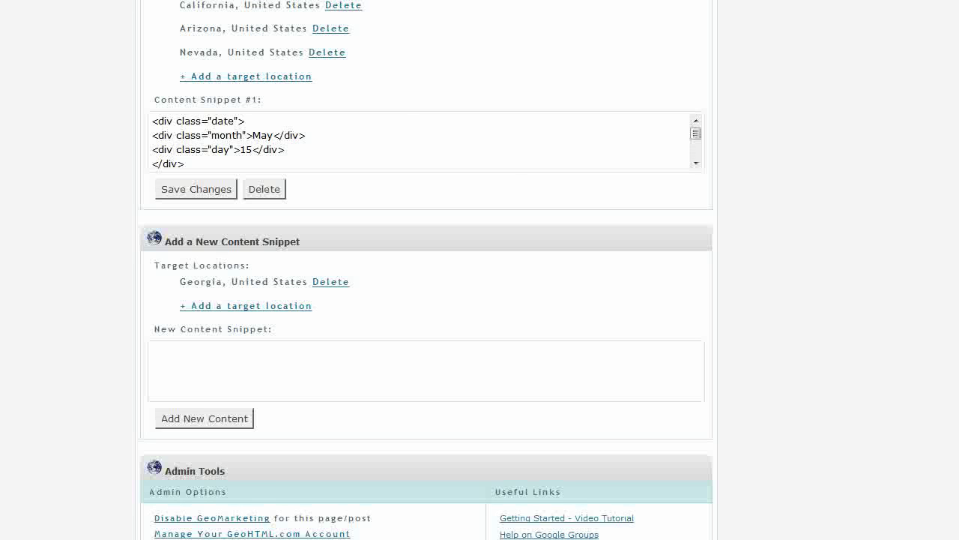
{"action": "left_click", "coordinate": [246, 306]}
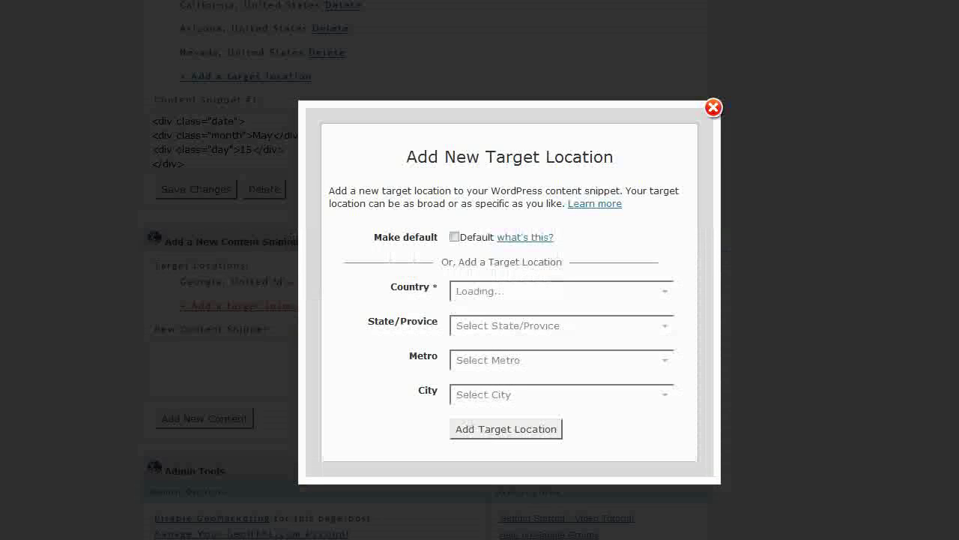
{"action": "left_click", "coordinate": [664, 291]}
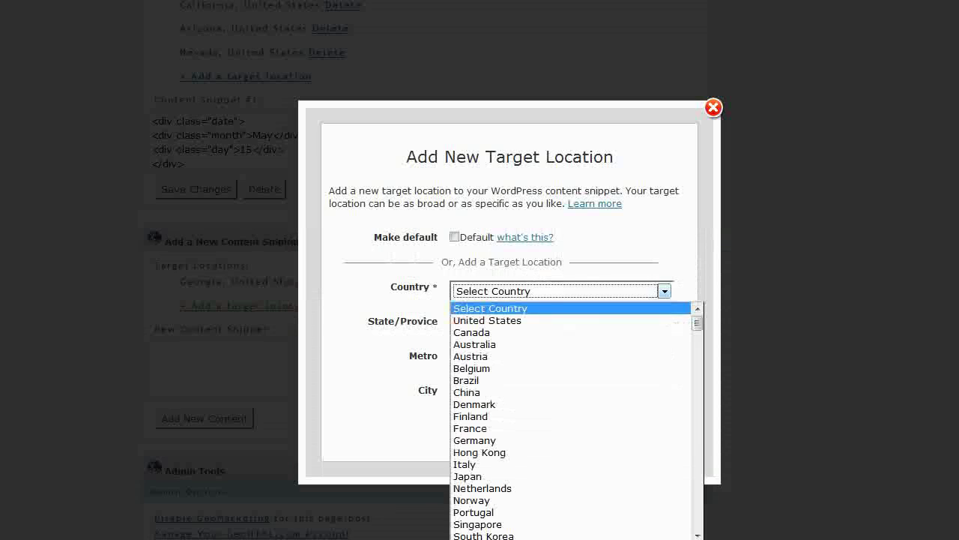
{"action": "left_click", "coordinate": [487, 320]}
{"action": "left_click", "coordinate": [664, 325]}
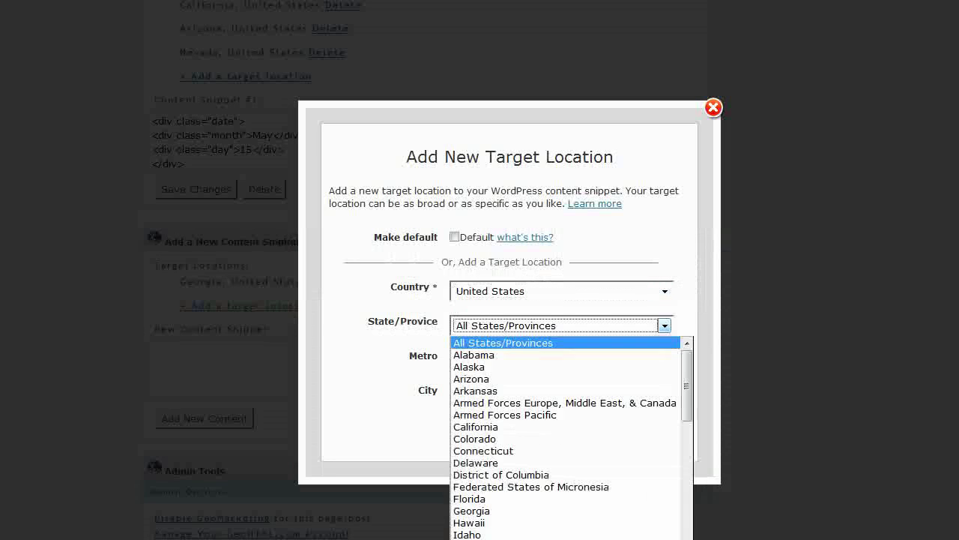
{"action": "left_click", "coordinate": [488, 356]}
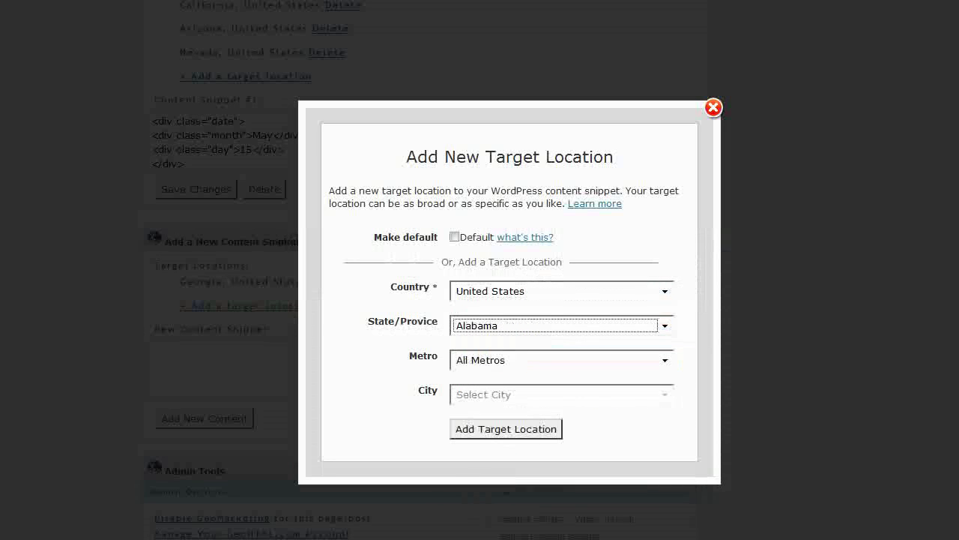
{"action": "left_click", "coordinate": [506, 428]}
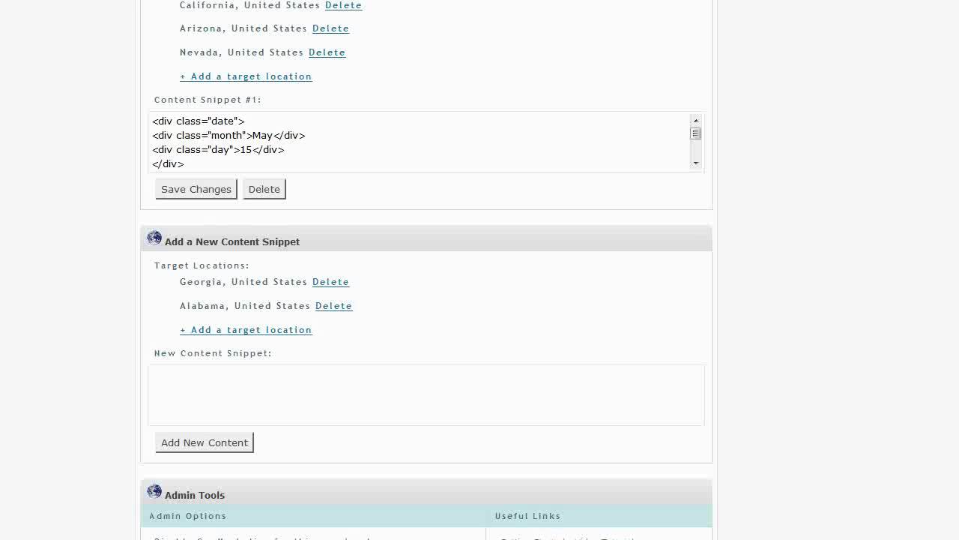
Add Florida and South Carolina, United States as further target locations.
{"action": "left_click", "coordinate": [246, 329]}
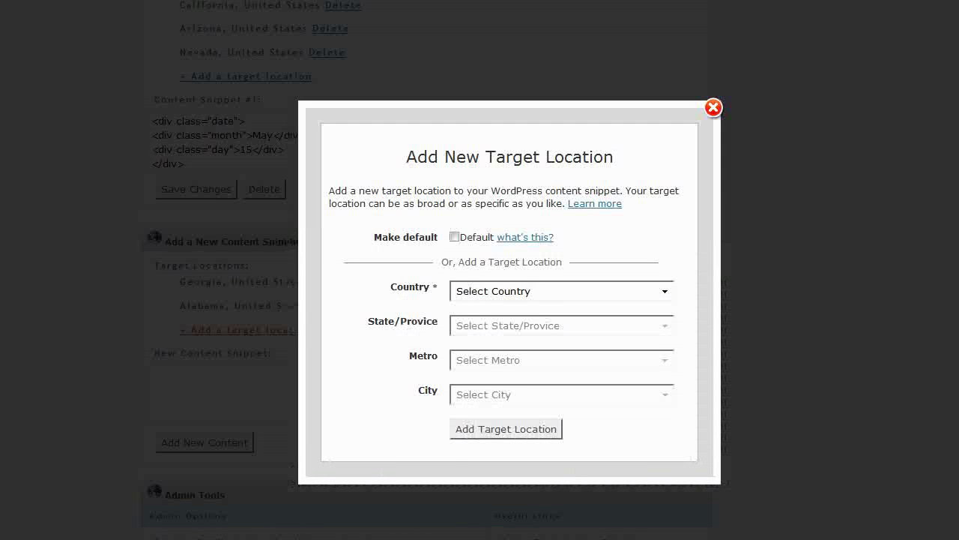
{"action": "left_click", "coordinate": [664, 291]}
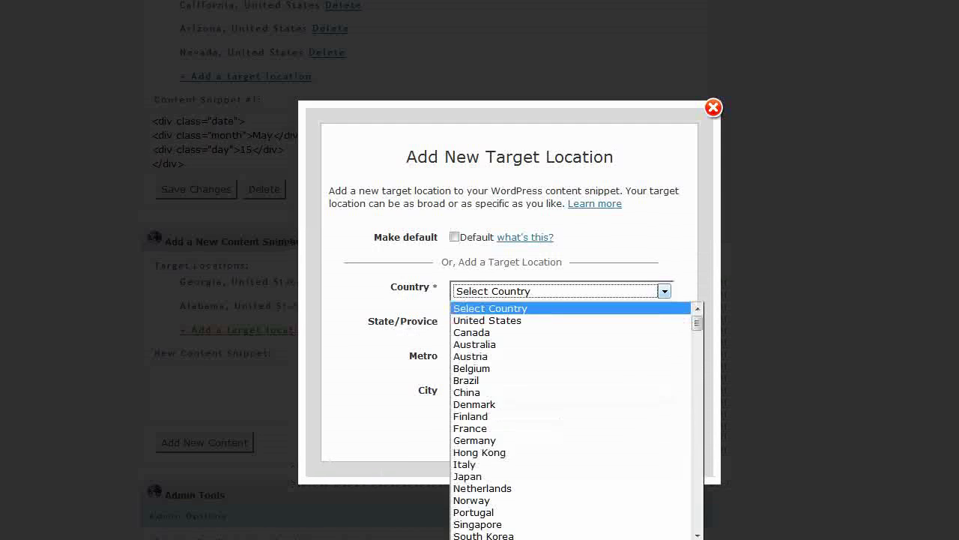
{"action": "key", "text": "Down"}
{"action": "key", "text": "Return"}
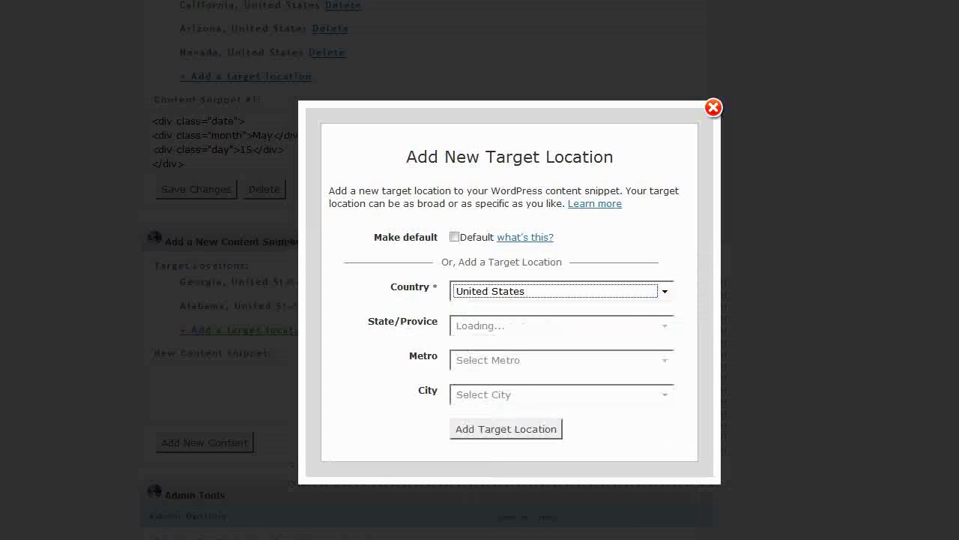
{"action": "left_click", "coordinate": [664, 325]}
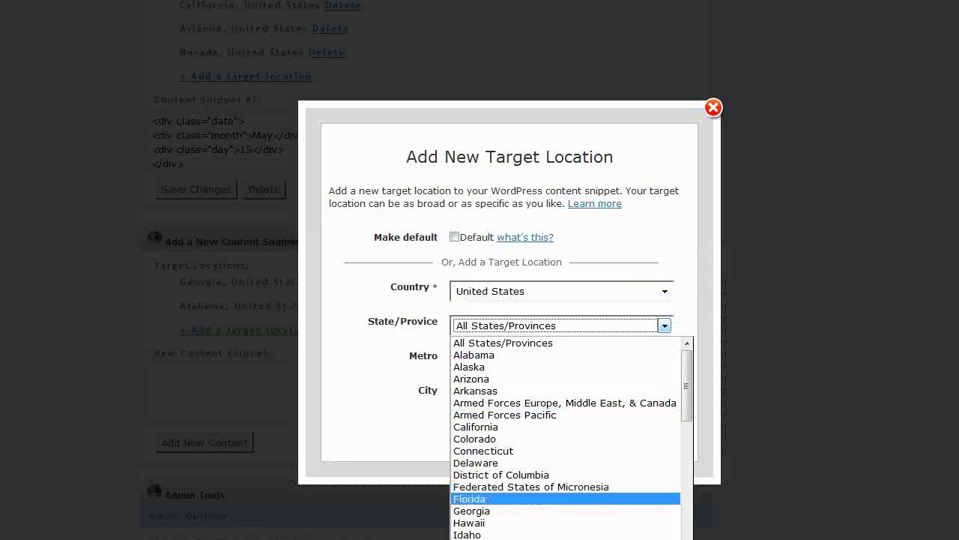
{"action": "left_click", "coordinate": [487, 499]}
{"action": "left_click", "coordinate": [505, 428]}
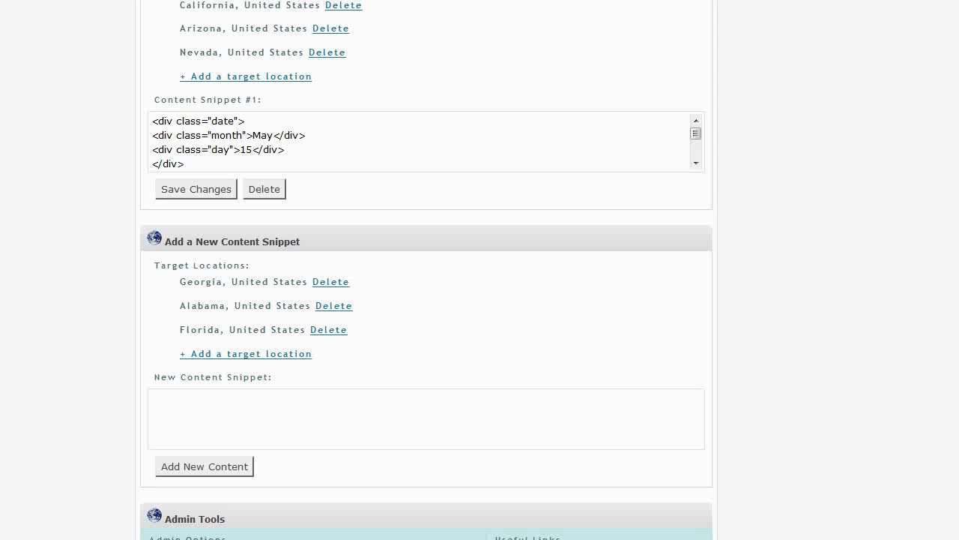
{"action": "left_click", "coordinate": [246, 353]}
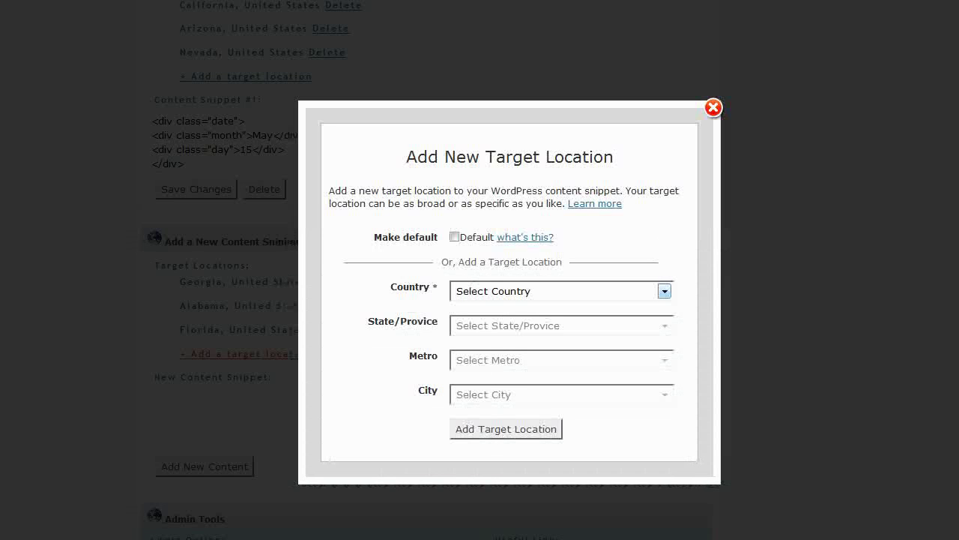
{"action": "left_click", "coordinate": [664, 291]}
{"action": "left_click", "coordinate": [524, 317]}
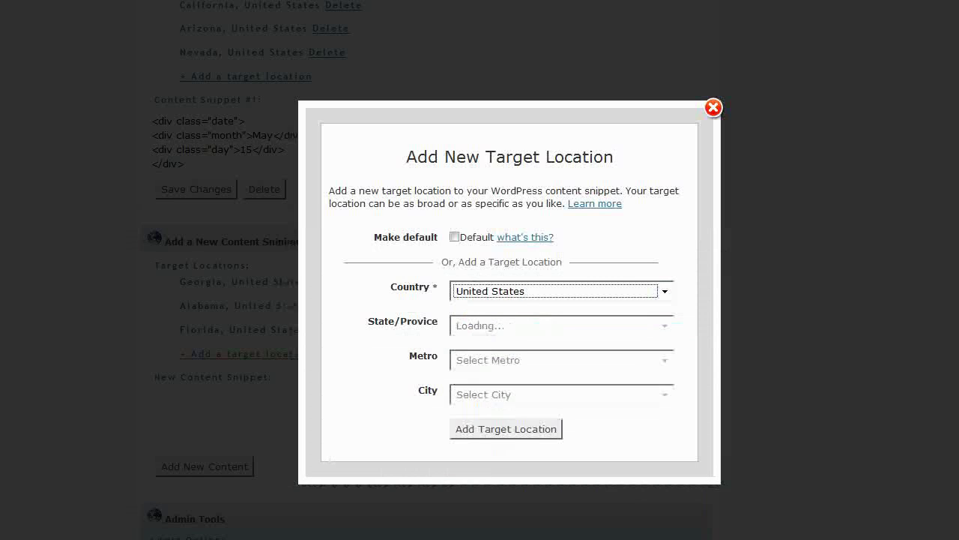
{"action": "left_click", "coordinate": [664, 325]}
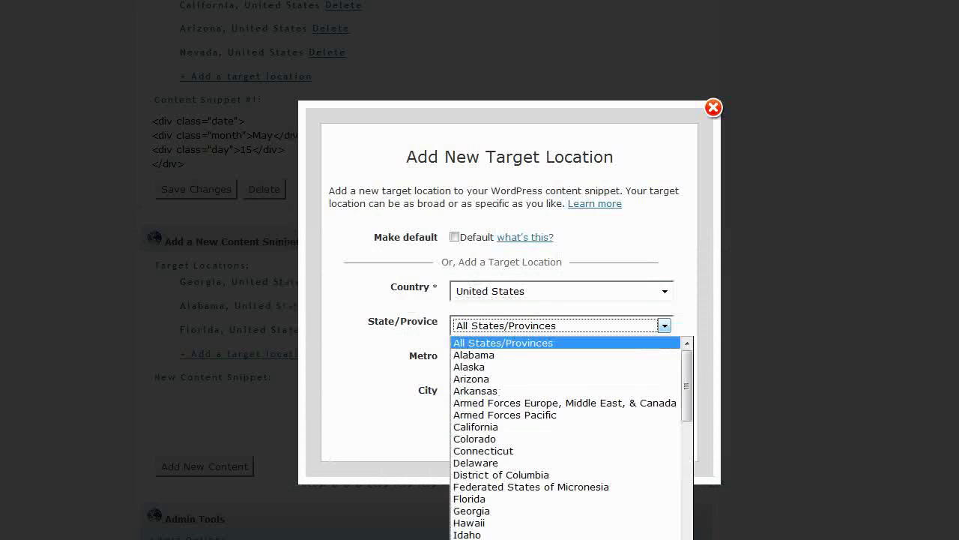
{"action": "left_click_drag", "start_coordinate": [687, 386], "coordinate": [687, 522]}
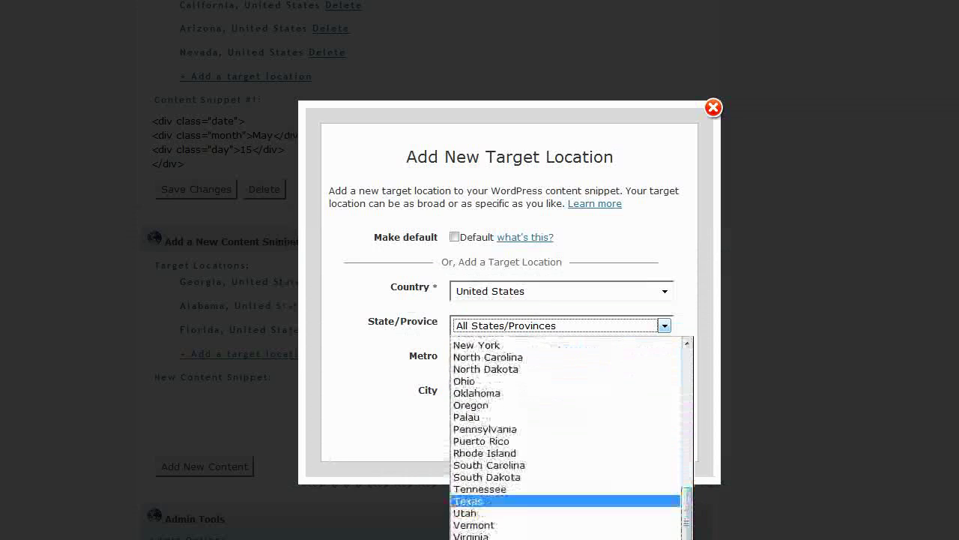
{"action": "left_click", "coordinate": [675, 465]}
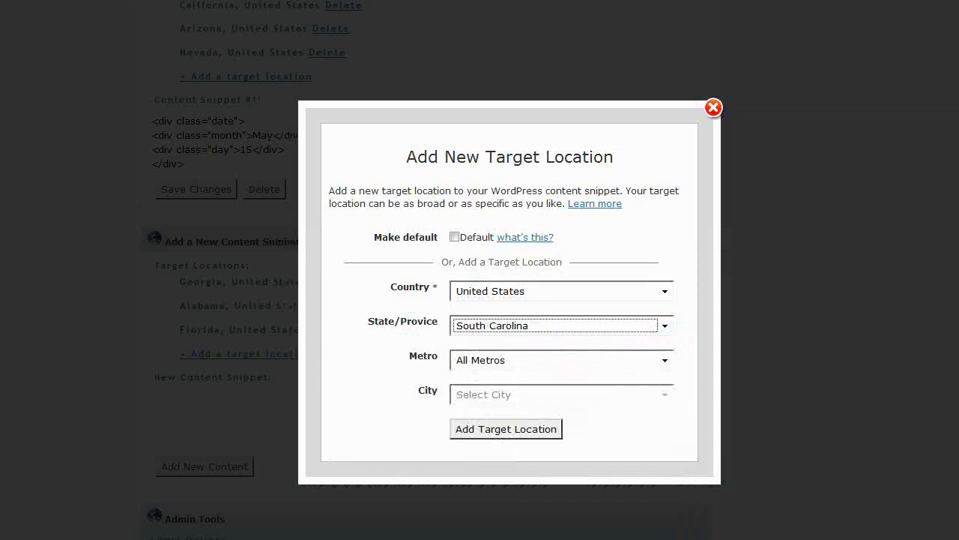
{"action": "left_click", "coordinate": [506, 429]}
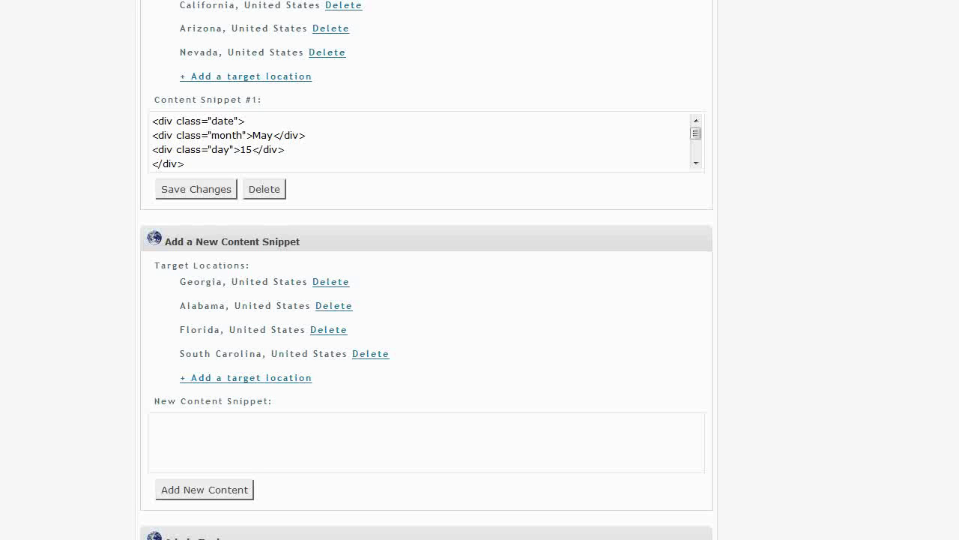
Select the Super Smash Tournament entry's HTML in the page editor.
{"action": "scroll", "coordinate": [428, 270], "scroll_direction": "up", "scroll_amount": 9}
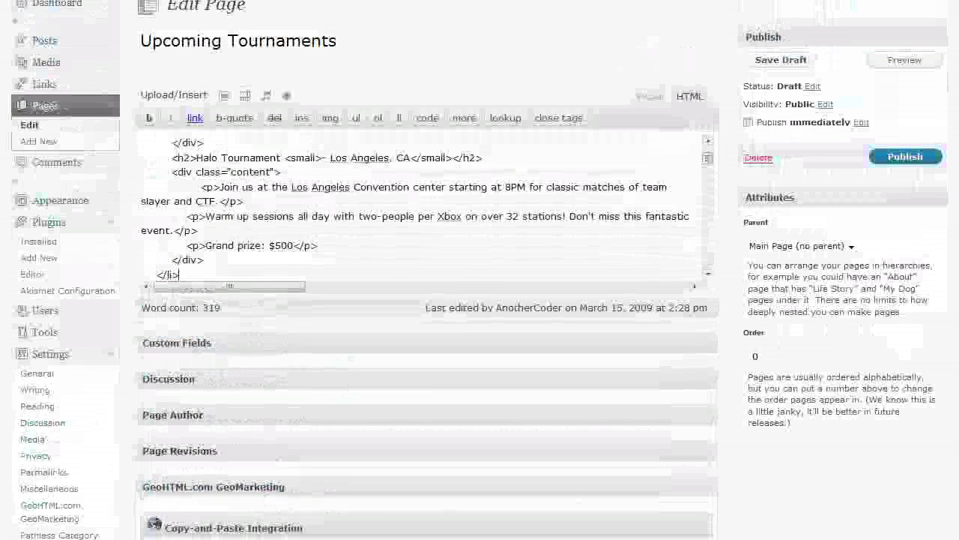
{"action": "scroll", "coordinate": [425, 210], "scroll_direction": "down", "scroll_amount": 1}
{"action": "scroll", "coordinate": [425, 207], "scroll_direction": "down", "scroll_amount": 2}
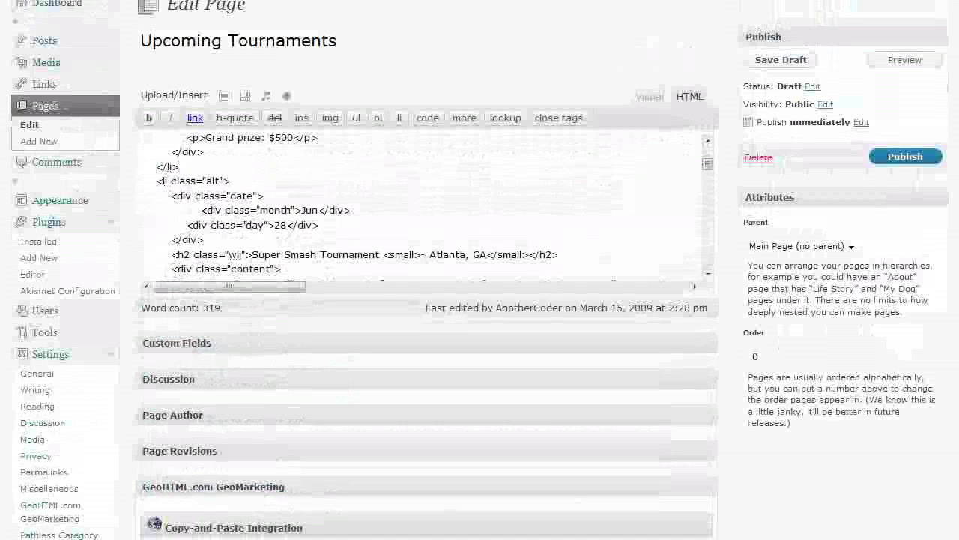
{"action": "scroll", "coordinate": [426, 207], "scroll_direction": "down", "scroll_amount": 3}
{"action": "left_click_drag", "start_coordinate": [142, 139], "coordinate": [204, 198]}
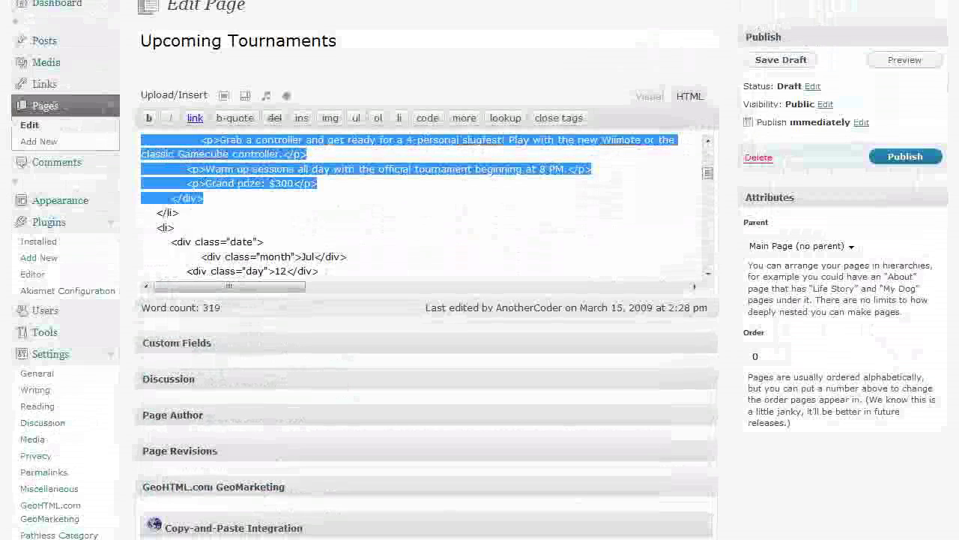
Paste the Jun 28 tournament HTML into a new content snippet and add it as Snippet #2.
{"action": "scroll", "coordinate": [426, 300], "scroll_direction": "down", "scroll_amount": 10}
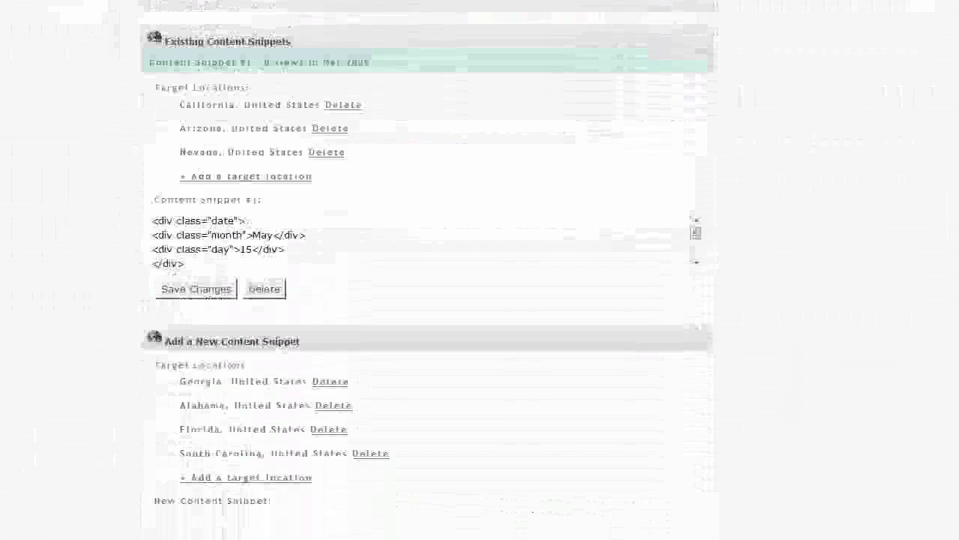
{"action": "scroll", "coordinate": [426, 300], "scroll_direction": "down", "scroll_amount": 1}
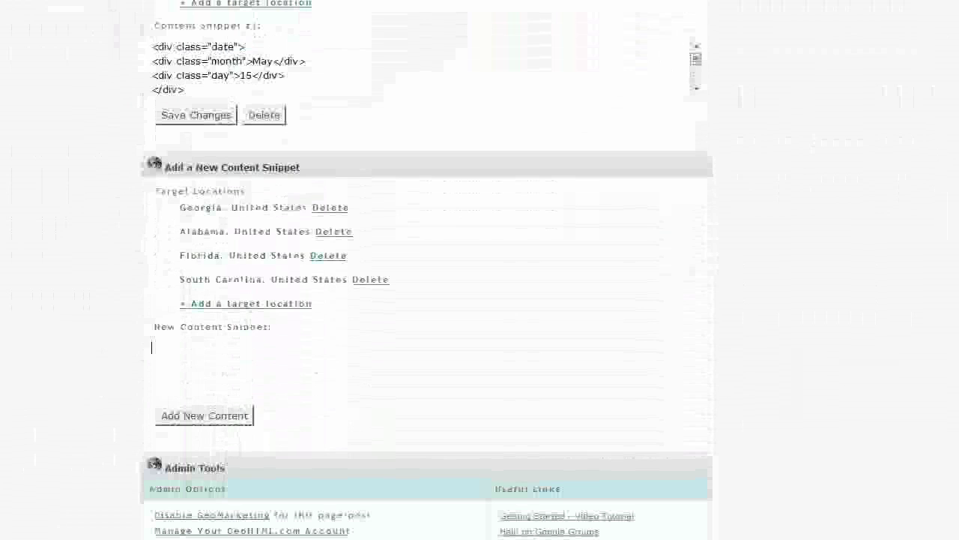
{"action": "key", "text": "ctrl+v"}
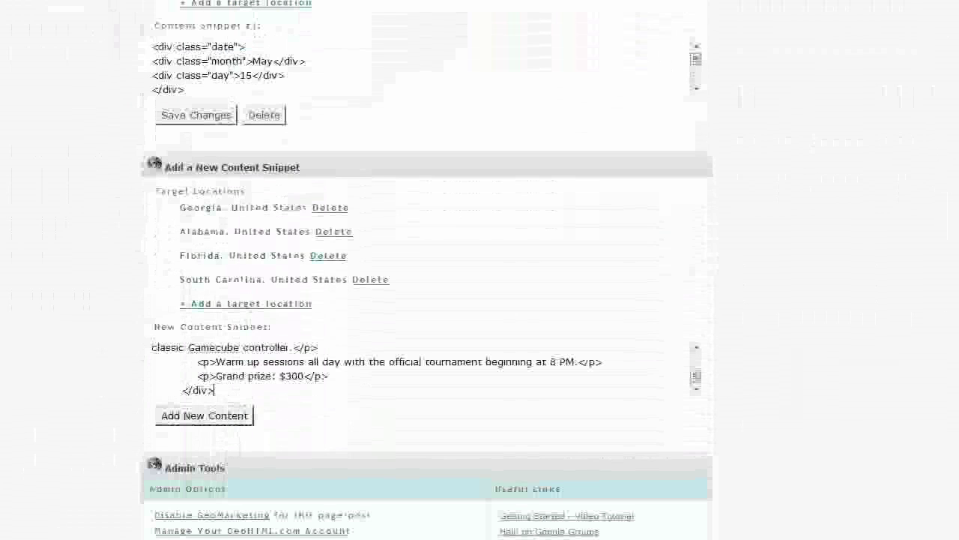
{"action": "left_click", "coordinate": [204, 415]}
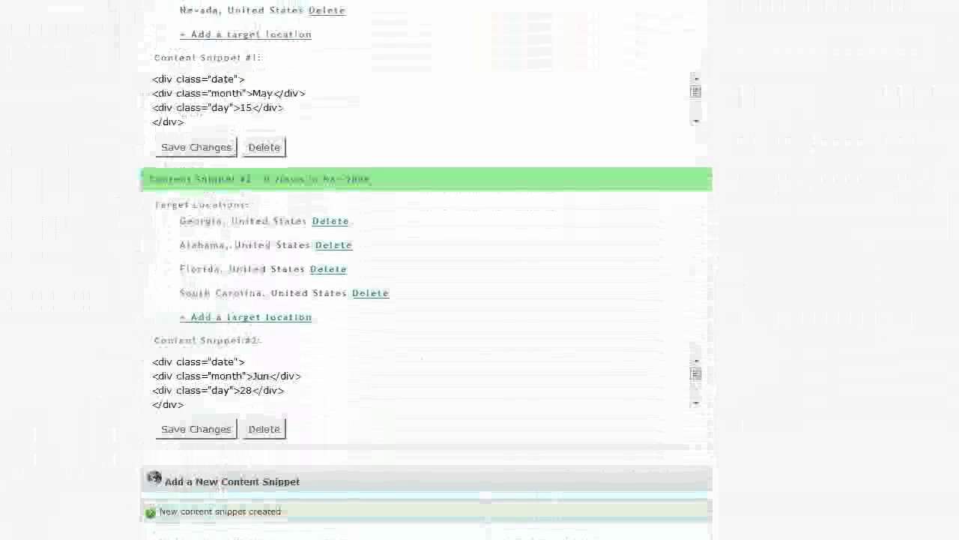
{"action": "scroll", "coordinate": [426, 270], "scroll_direction": "down", "scroll_amount": 3}
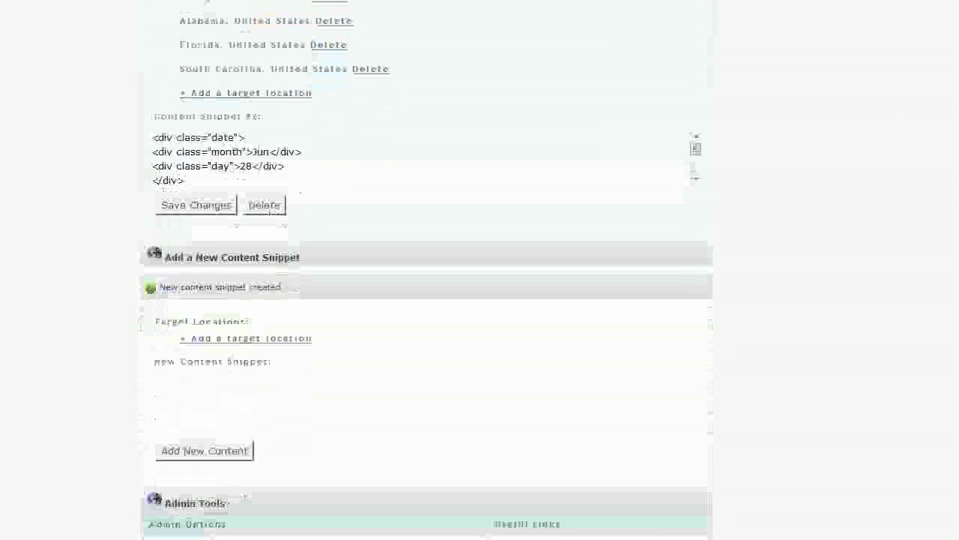
{"action": "scroll", "coordinate": [426, 270], "scroll_direction": "down", "scroll_amount": 1}
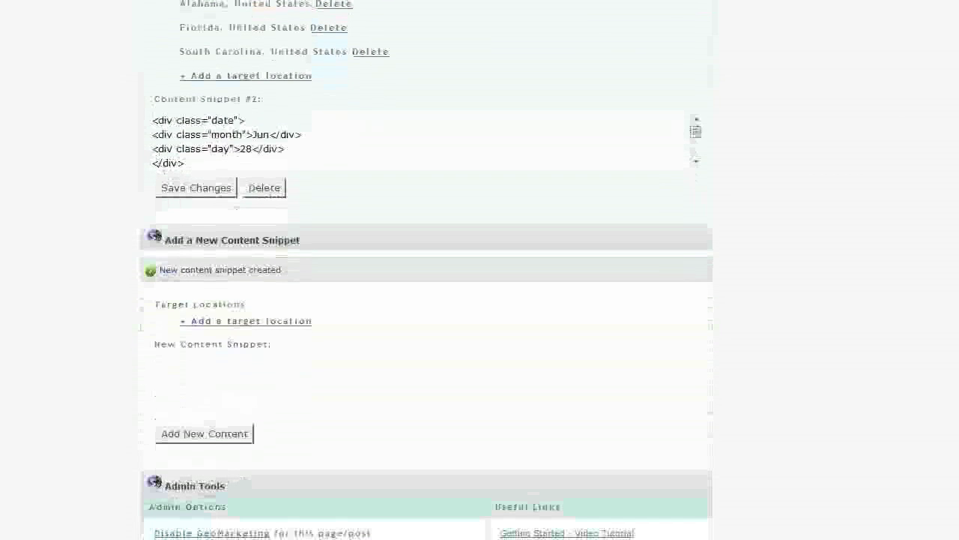
{"action": "scroll", "coordinate": [426, 270], "scroll_direction": "down", "scroll_amount": 1}
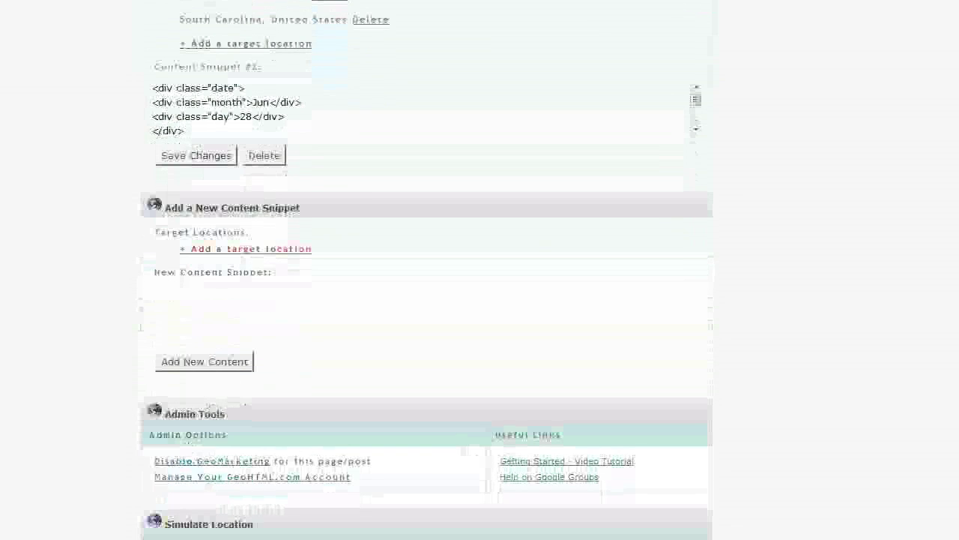
Add United States, Connecticut as a target location for the new snippet.
{"action": "left_click", "coordinate": [246, 248]}
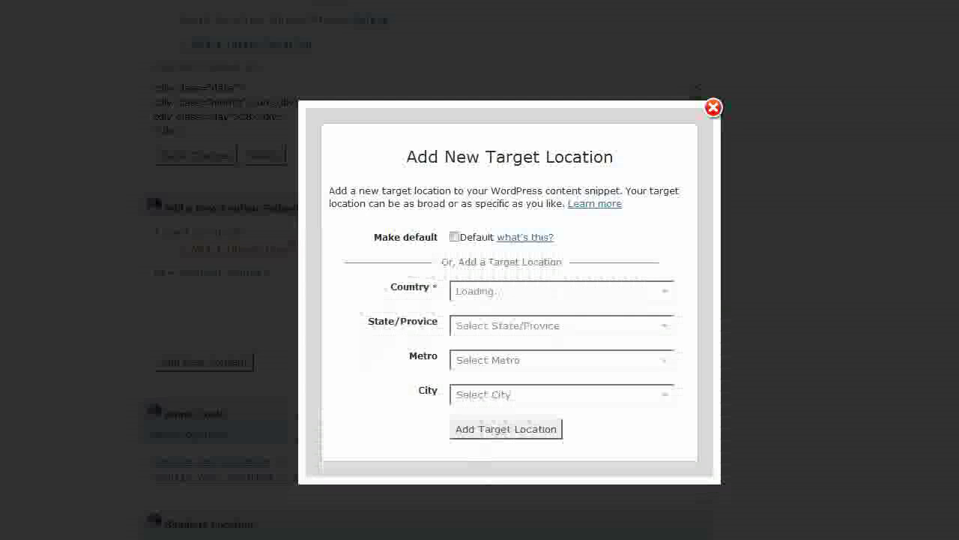
{"action": "left_click", "coordinate": [562, 290]}
{"action": "left_click", "coordinate": [487, 320]}
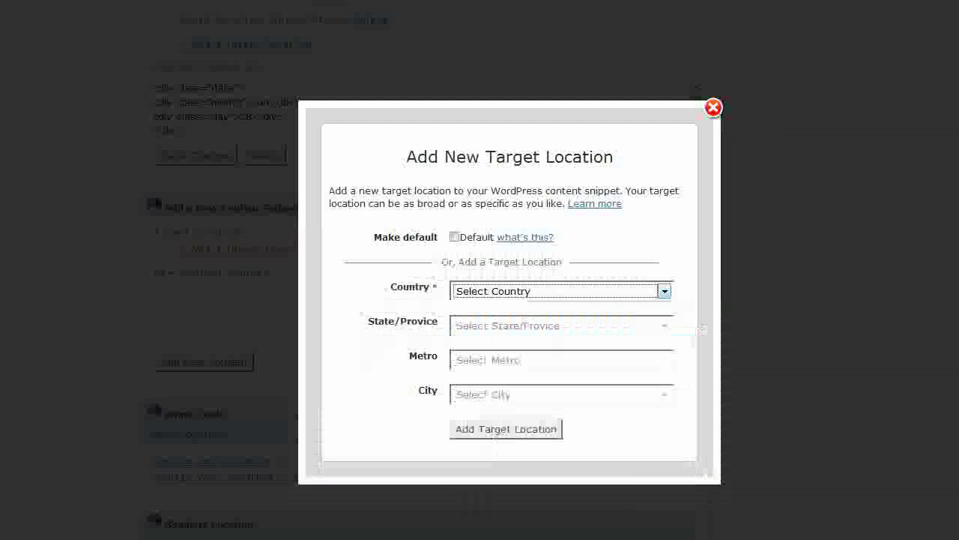
{"action": "left_click", "coordinate": [664, 325]}
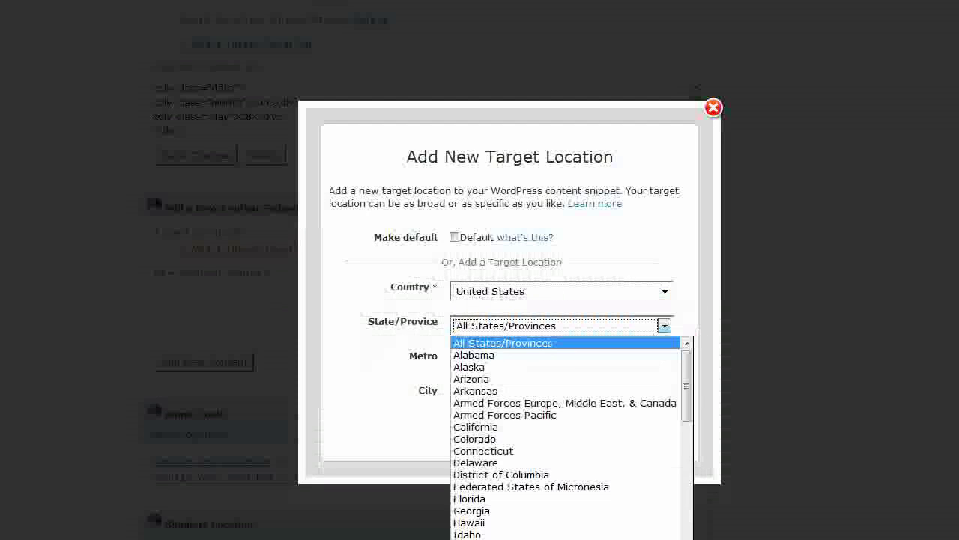
{"action": "left_click", "coordinate": [484, 451]}
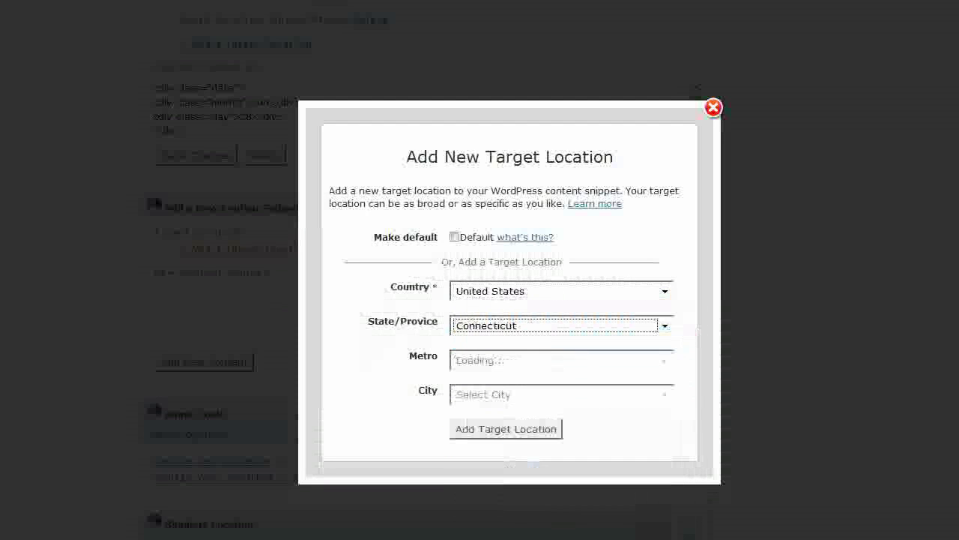
{"action": "left_click", "coordinate": [505, 428]}
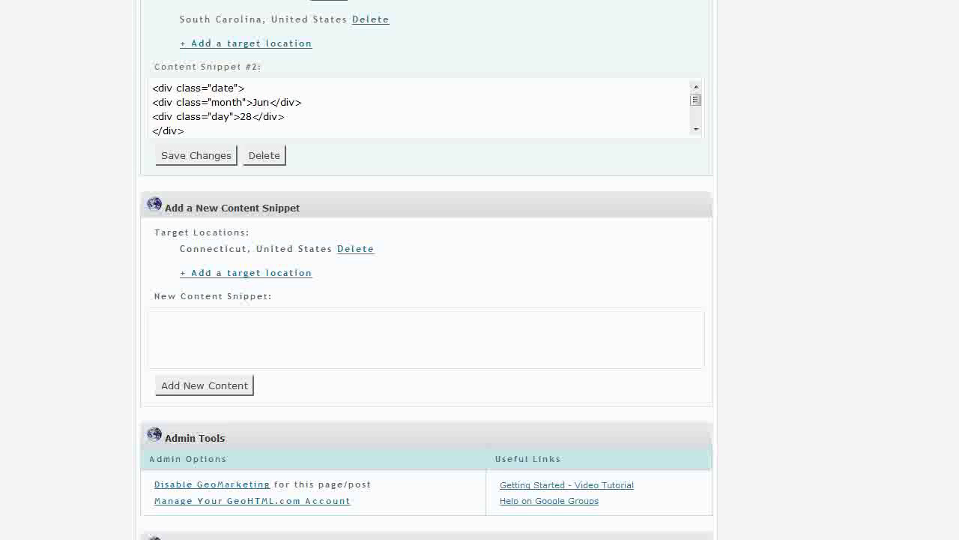
Begin another United States target location and browse the list of states.
{"action": "left_click", "coordinate": [246, 272]}
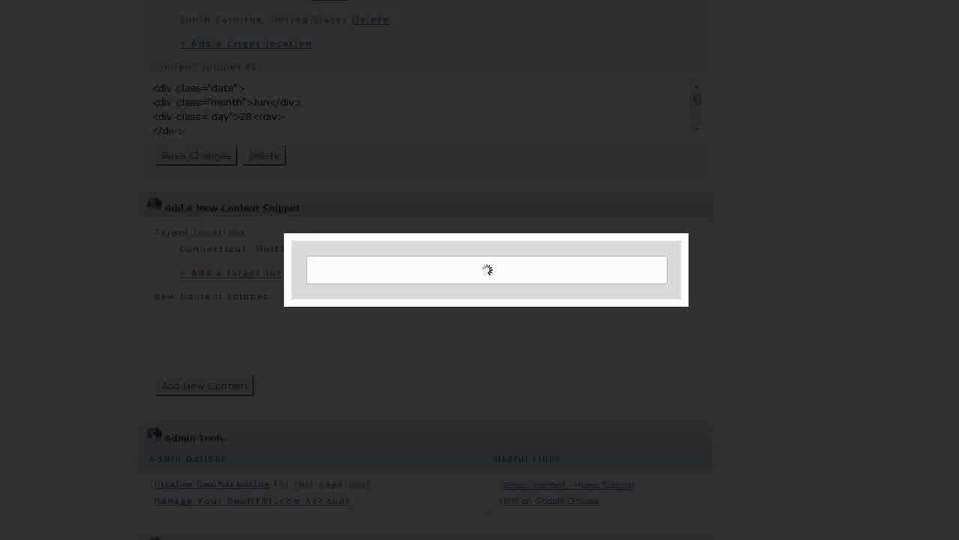
{"action": "left_click", "coordinate": [562, 291]}
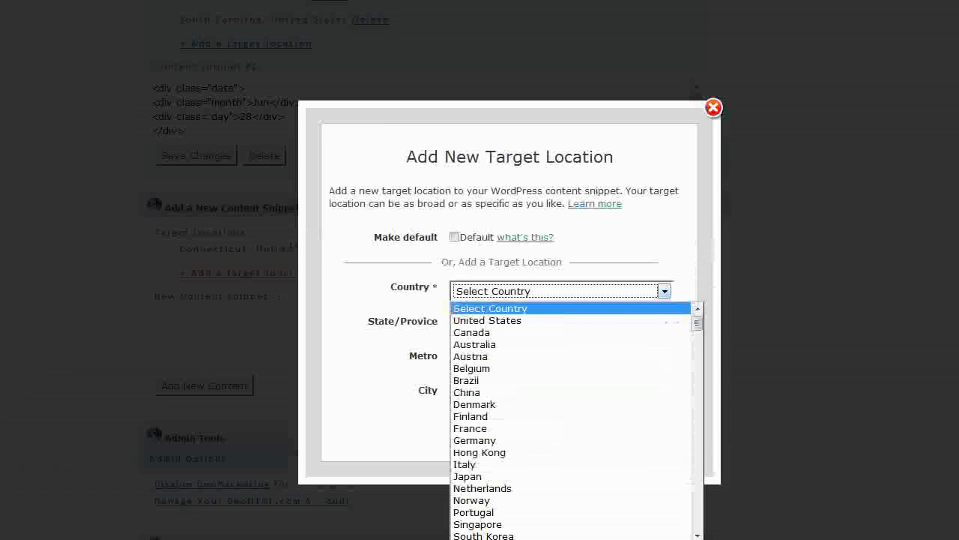
{"action": "left_click", "coordinate": [504, 320]}
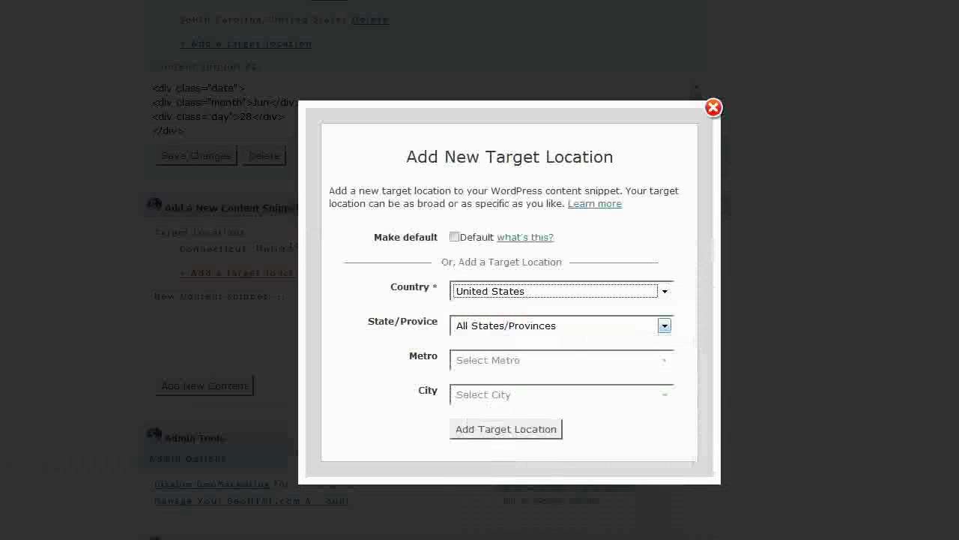
{"action": "left_click", "coordinate": [561, 326]}
{"action": "key", "text": "Down"}
{"action": "key", "text": "Down"}
{"action": "key", "text": "Down"}
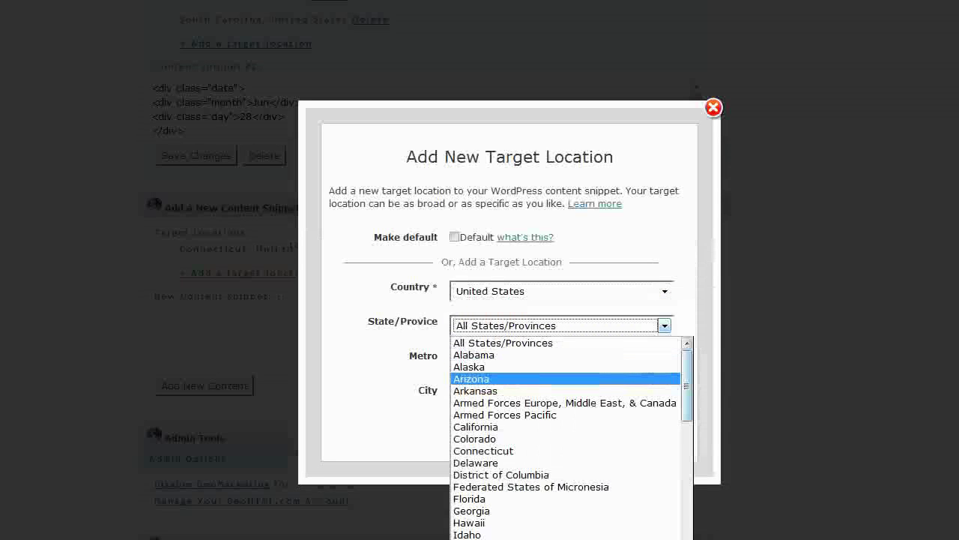
{"action": "scroll", "coordinate": [572, 438], "scroll_direction": "down", "scroll_amount": 5}
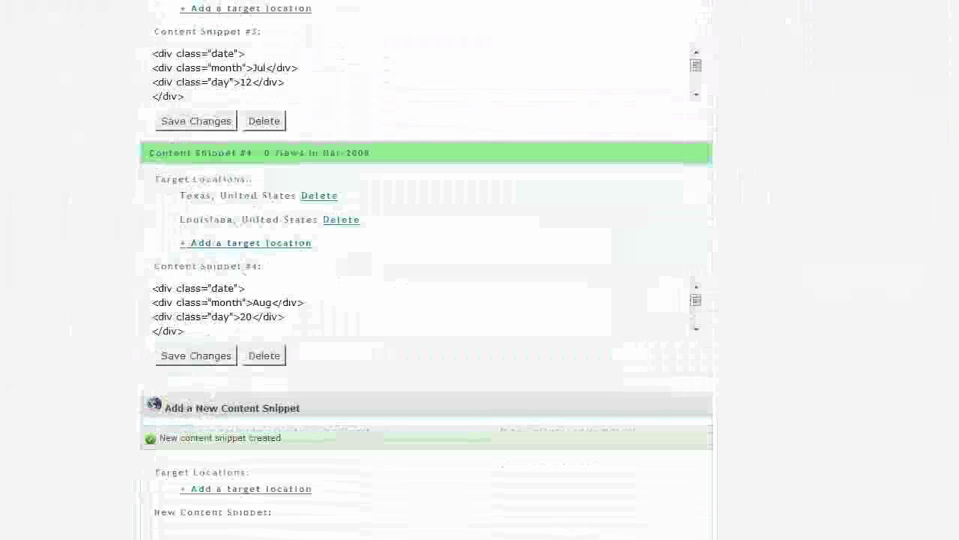
Select the geoHTML_campaign_3572 embed code line in the Copy-and-Paste Integration box.
{"action": "scroll", "coordinate": [428, 270], "scroll_direction": "up", "scroll_amount": 7}
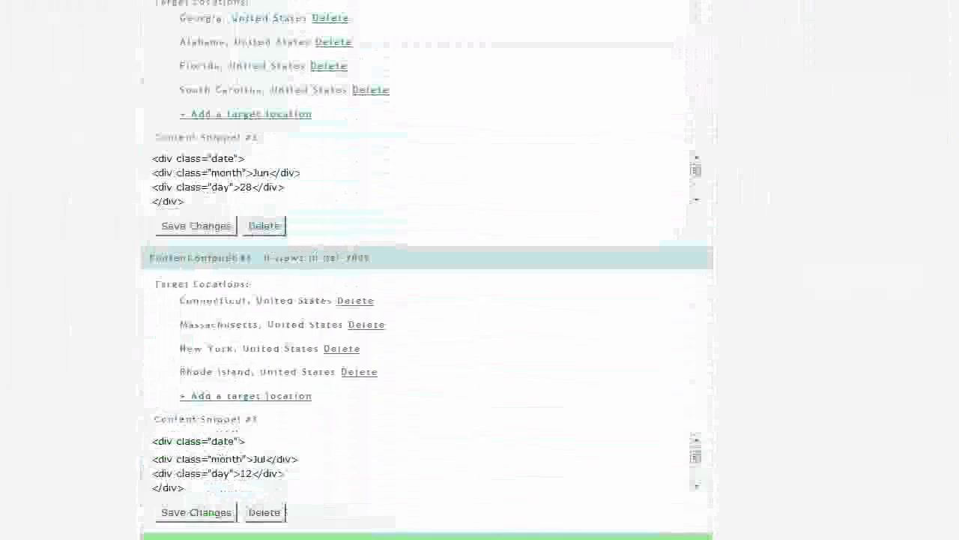
{"action": "scroll", "coordinate": [427, 269], "scroll_direction": "up", "scroll_amount": 6}
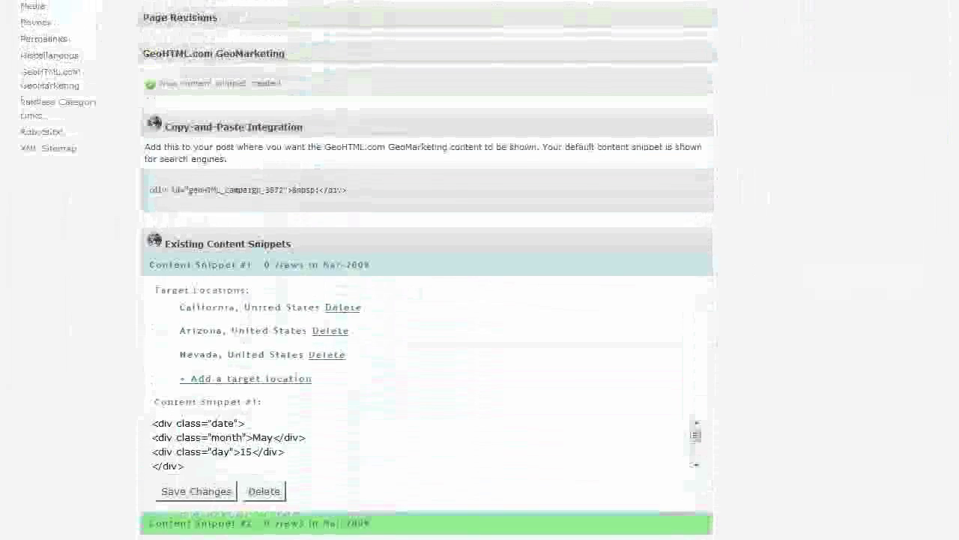
{"action": "scroll", "coordinate": [427, 270], "scroll_direction": "up", "scroll_amount": 1}
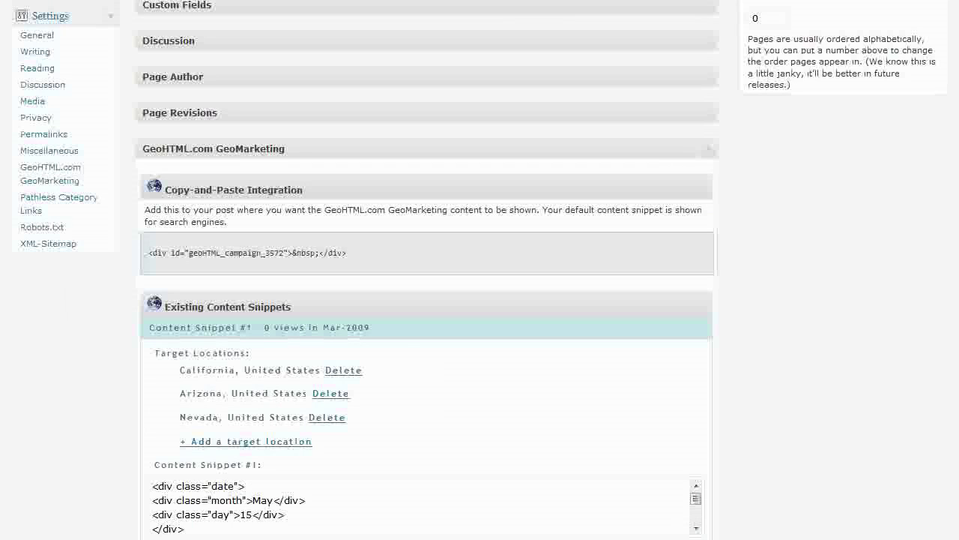
{"action": "left_click_drag", "start_coordinate": [148, 253], "coordinate": [347, 253]}
{"action": "key", "text": "ctrl+c"}
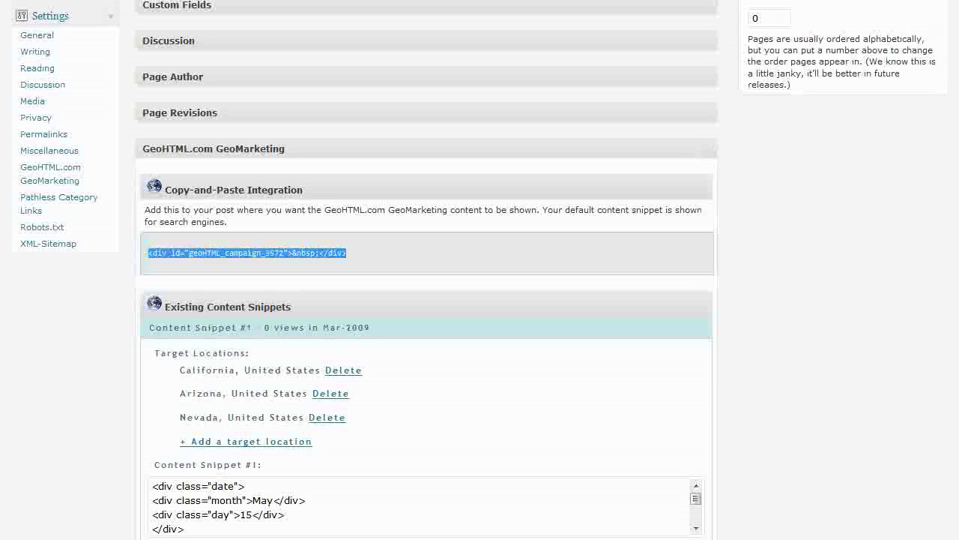
{"action": "scroll", "coordinate": [427, 270], "scroll_direction": "up", "scroll_amount": 8}
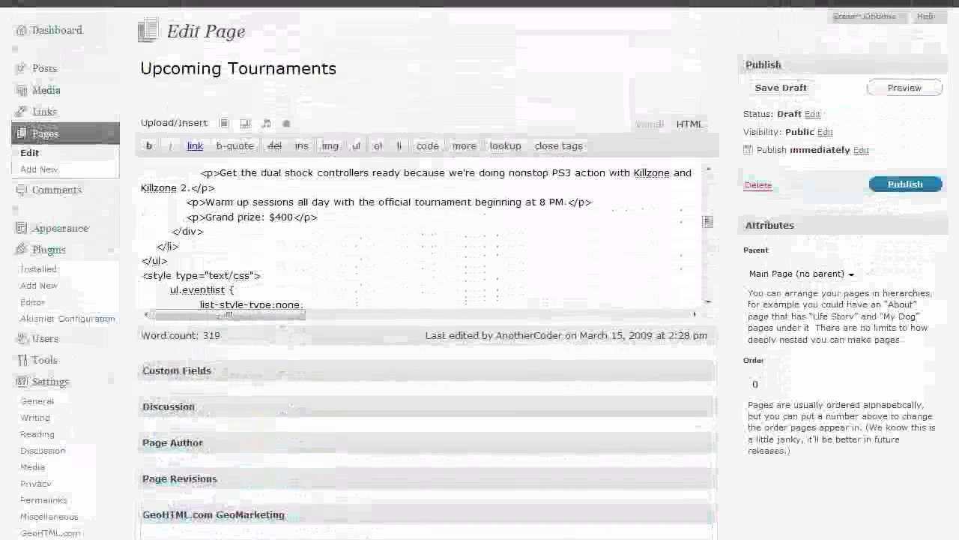
At the top of the page HTML, add a class="featured" list item with a fieldset and 'Featured Event' legend.
{"action": "key", "text": "ctrl+a"}
{"action": "key", "text": "ctrl+Home"}
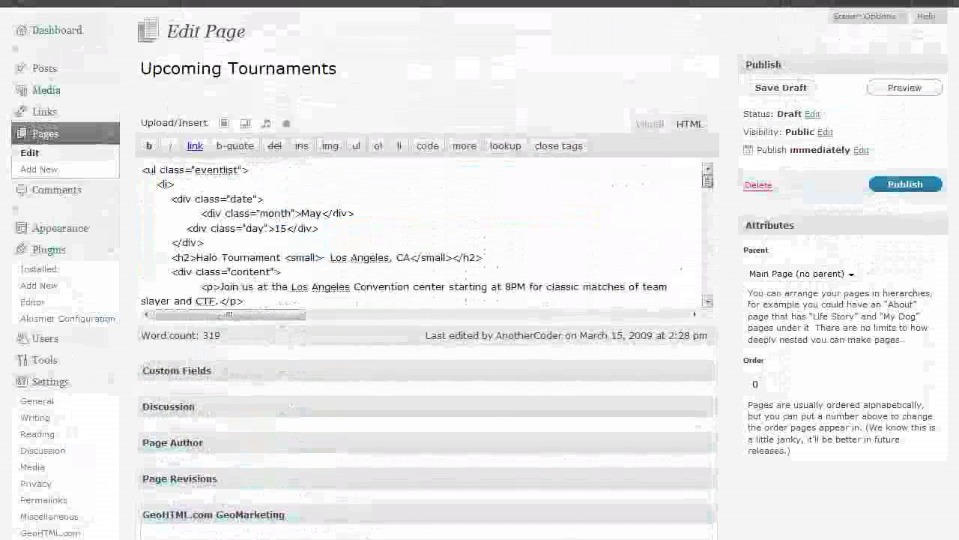
{"action": "key", "text": "Right"}
{"action": "key", "text": "Right"}
{"action": "key", "text": "Right"}
{"action": "key", "text": "Right"}
{"action": "key", "text": "Right"}
{"action": "key", "text": "Right"}
{"action": "key", "text": "Right"}
{"action": "key", "text": "Right"}
{"action": "key", "text": "Right"}
{"action": "key", "text": "Right"}
{"action": "key", "text": "Right"}
{"action": "key", "text": "Right"}
{"action": "key", "text": "Right"}
{"action": "key", "text": "Right"}
{"action": "key", "text": "Right"}
{"action": "key", "text": "Right"}
{"action": "key", "text": "Right"}
{"action": "key", "text": "Right"}
{"action": "key", "text": "Right"}
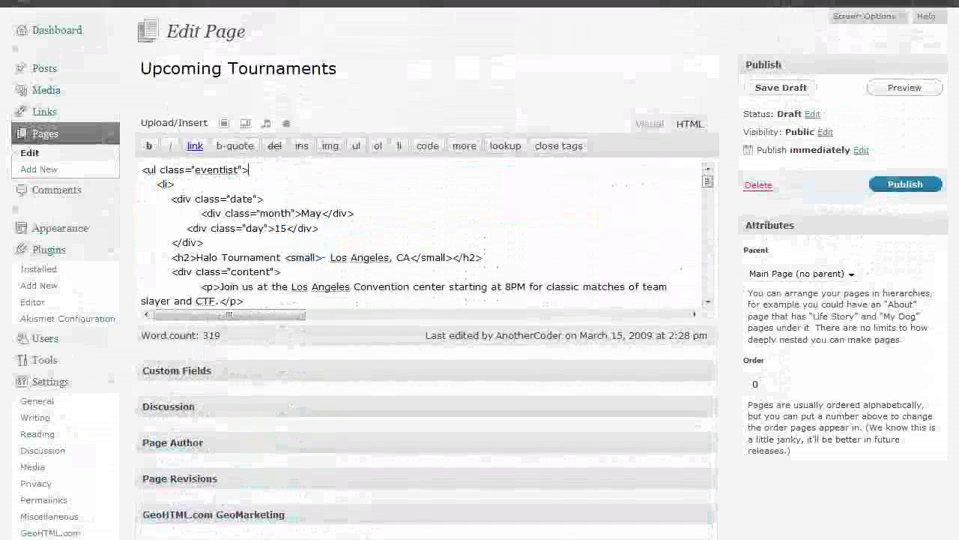
{"action": "key", "text": "Return"}
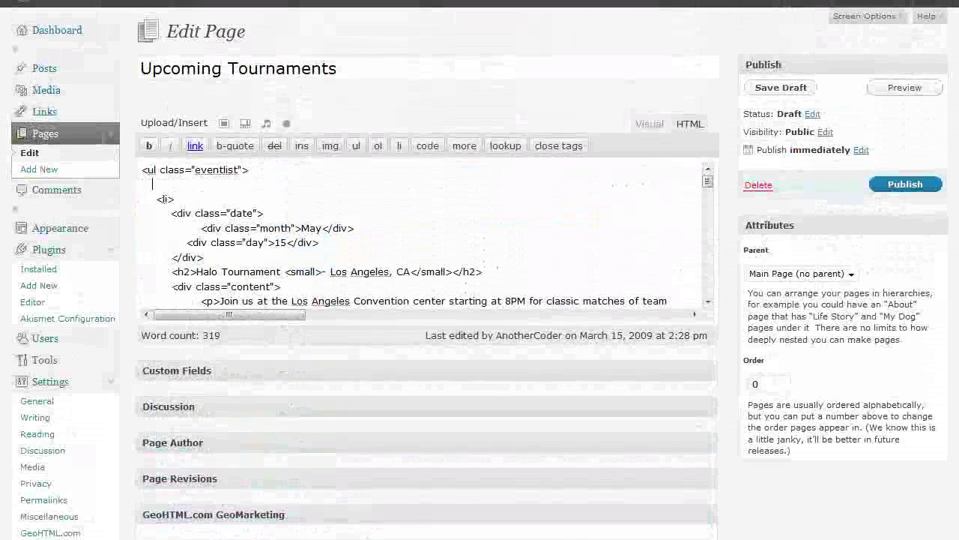
{"action": "type", "text": "cl"}
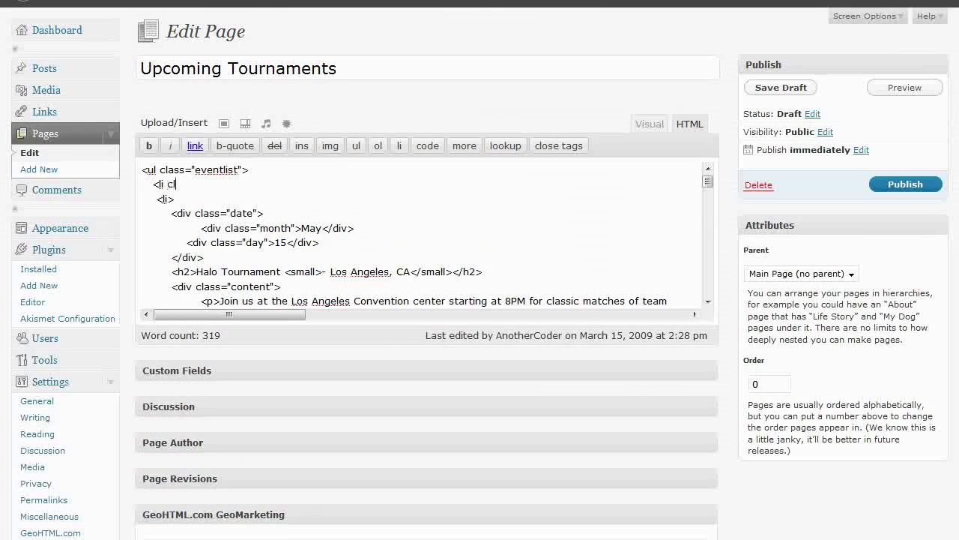
{"action": "type", "text": "ass=\"featured\">"}
{"action": "key", "text": "Return"}
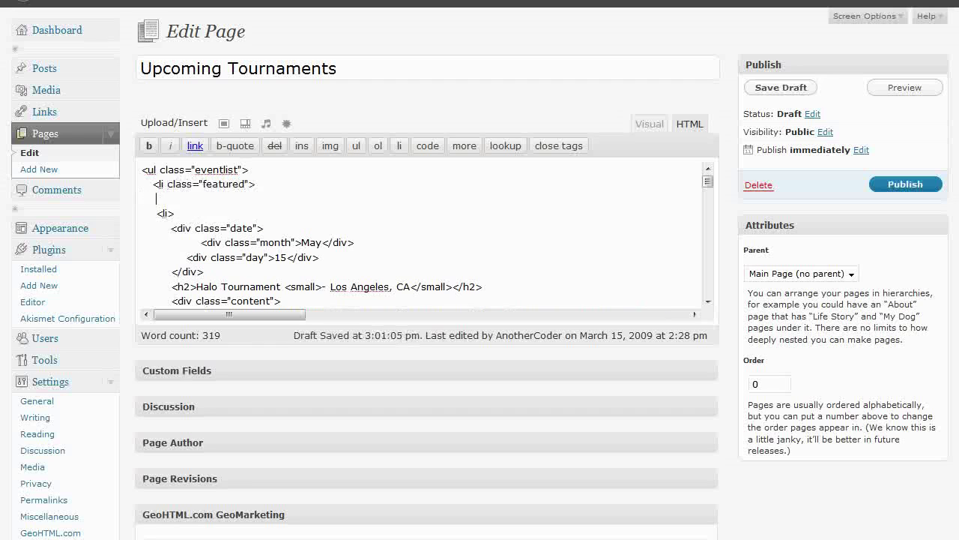
{"action": "type", "text": "<fieldset>"}
{"action": "key", "text": "Return"}
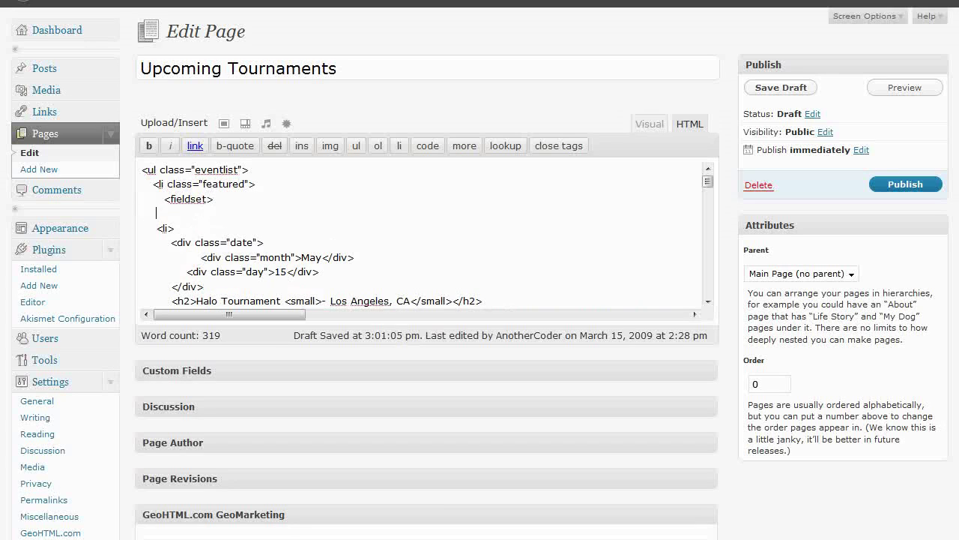
{"action": "type", "text": "<legend>Featured Eve"}
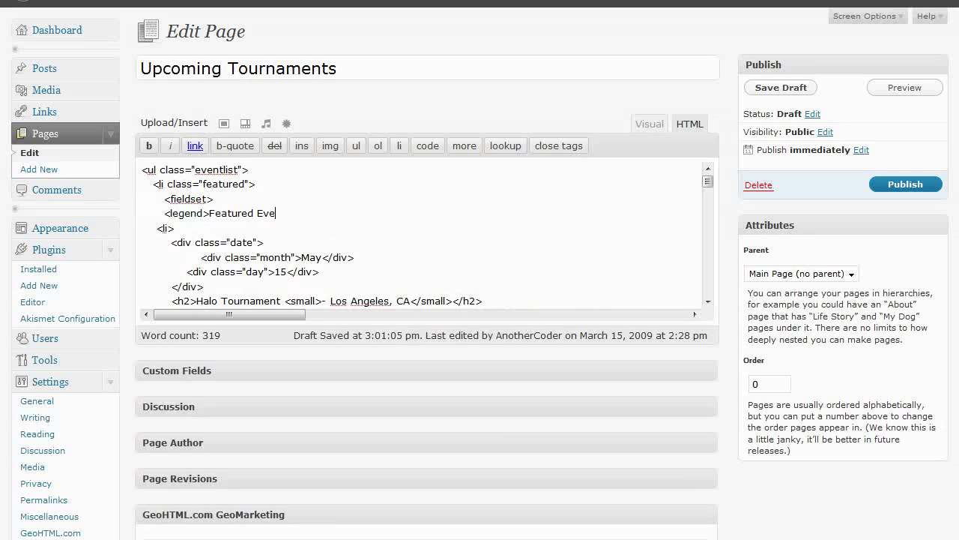
{"action": "type", "text": "nt</legend>"}
Paste the GeoHTML embed div, close the </fieldset> and </li> tags, and save the draft.
{"action": "key", "text": "Return"}
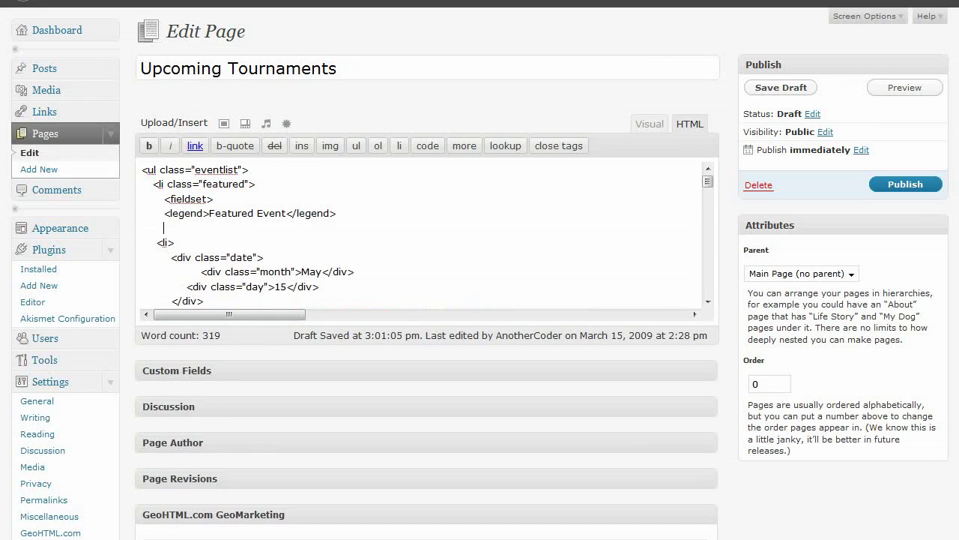
{"action": "key", "text": "ctrl+v"}
{"action": "key", "text": "Return"}
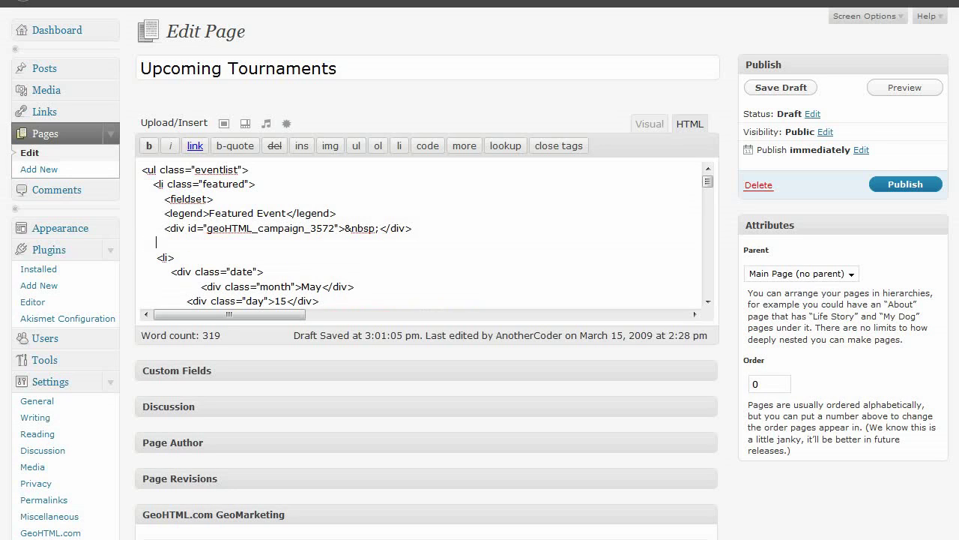
{"action": "type", "text": "</li>"}
{"action": "key", "text": "Return"}
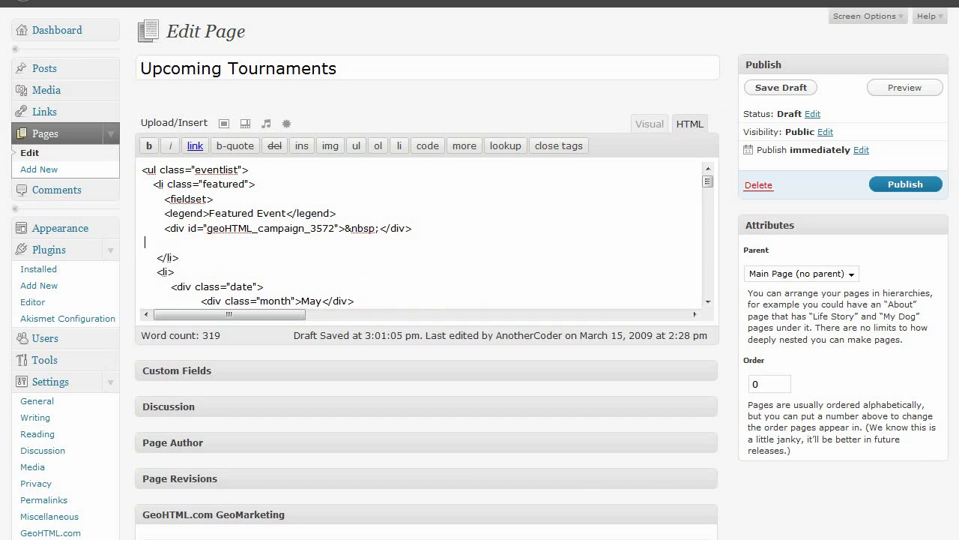
{"action": "type", "text": "</fieldset>"}
{"action": "left_click", "coordinate": [781, 88]}
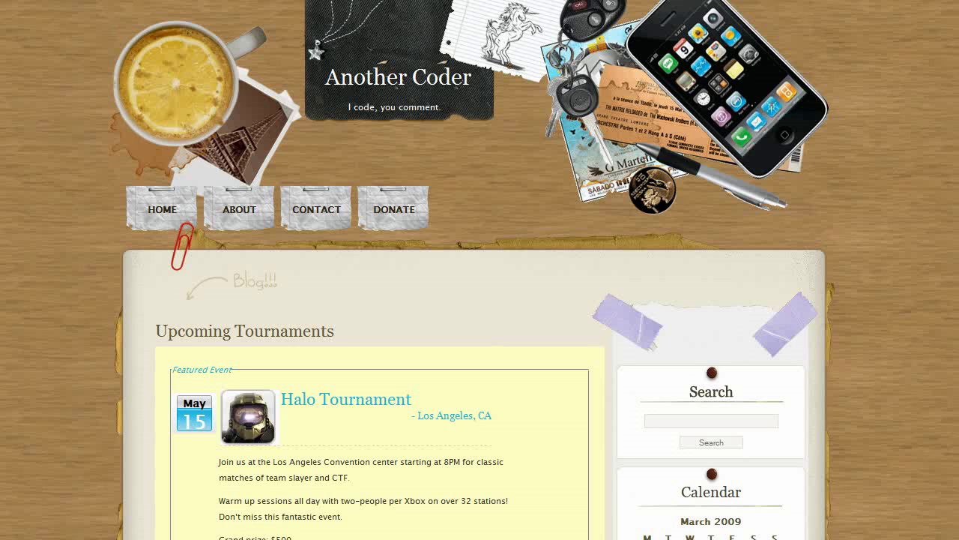
Scroll through the live Upcoming Tournaments page to view the Halo Tournament Featured Event box.
{"action": "scroll", "coordinate": [480, 270], "scroll_direction": "down", "scroll_amount": 5}
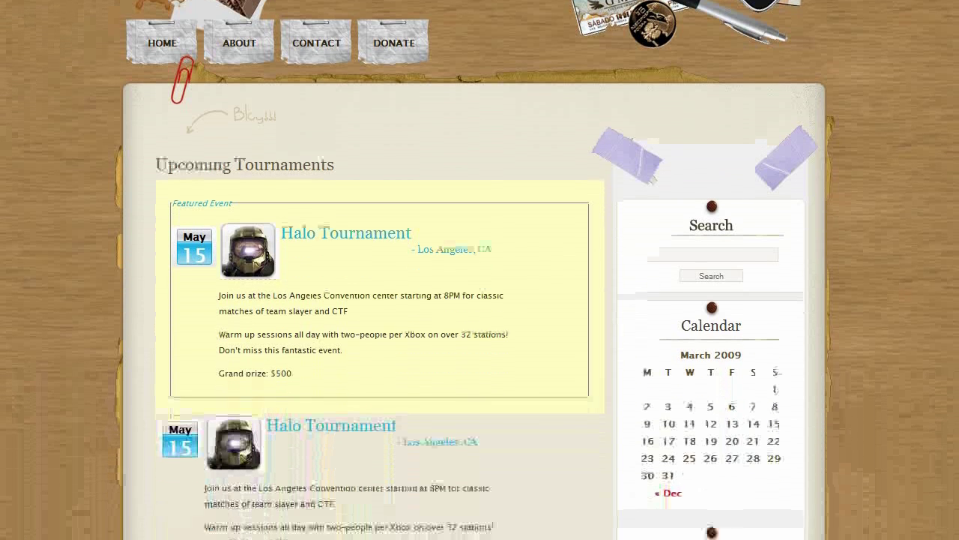
{"action": "scroll", "coordinate": [480, 269], "scroll_direction": "down", "scroll_amount": 2}
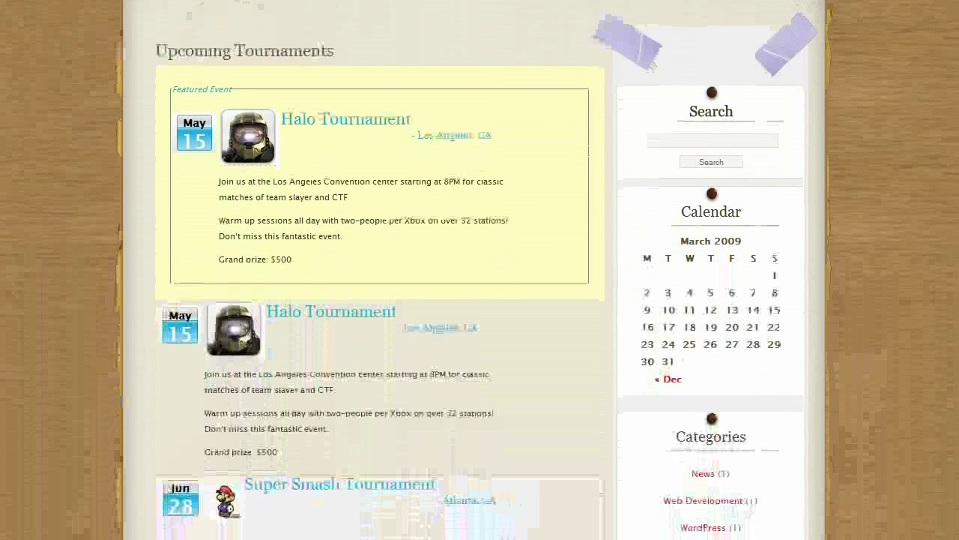
{"action": "scroll", "coordinate": [480, 269], "scroll_direction": "up", "scroll_amount": 1}
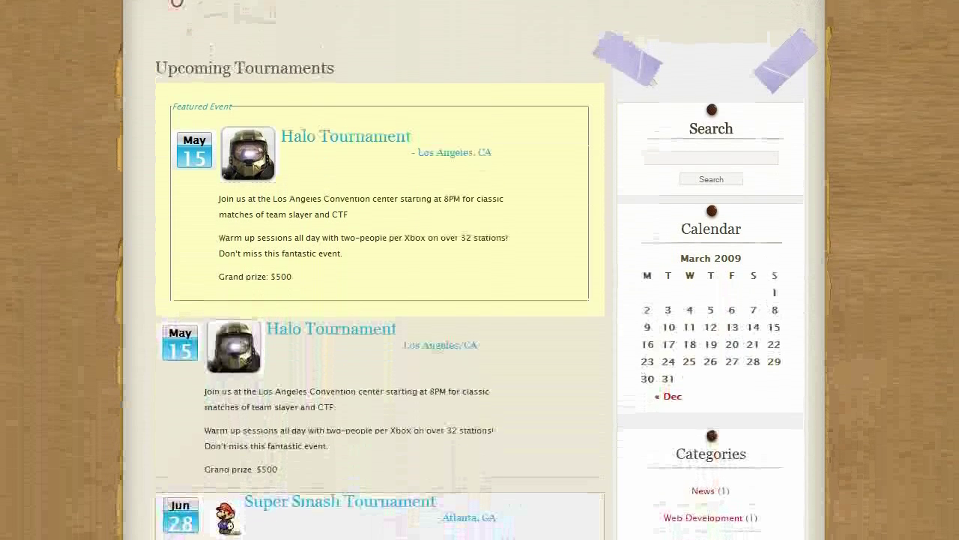
{"action": "scroll", "coordinate": [479, 269], "scroll_direction": "up", "scroll_amount": 5}
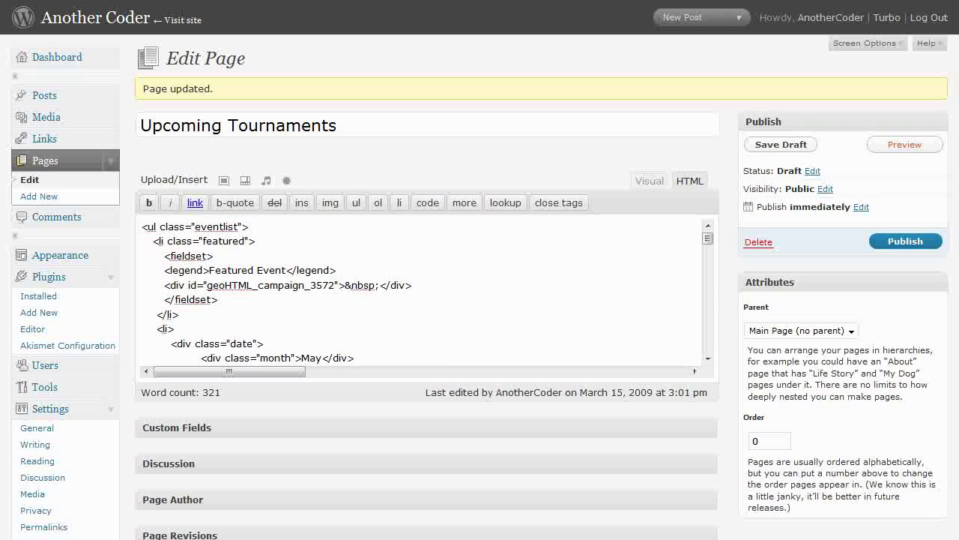
Simulate the location United States, Connecticut, Hartford & New Haven CT, Avon CT.
{"action": "scroll", "coordinate": [427, 300], "scroll_direction": "down", "scroll_amount": 20}
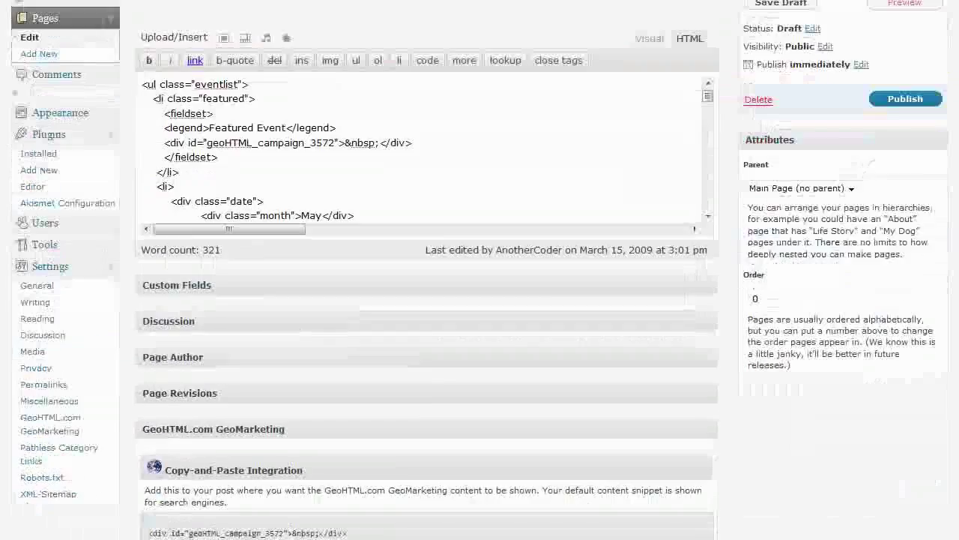
{"action": "scroll", "coordinate": [428, 300], "scroll_direction": "down", "scroll_amount": 10}
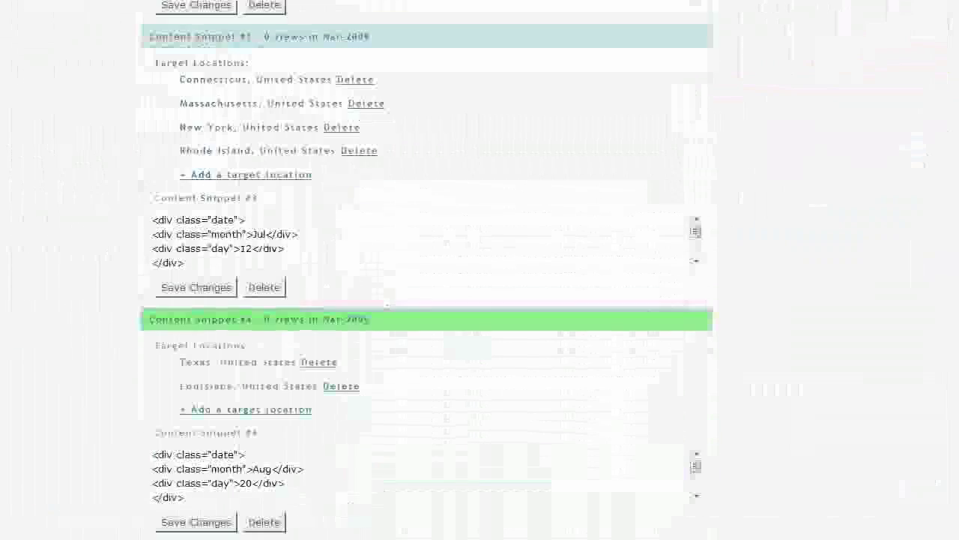
{"action": "scroll", "coordinate": [427, 299], "scroll_direction": "down", "scroll_amount": 5}
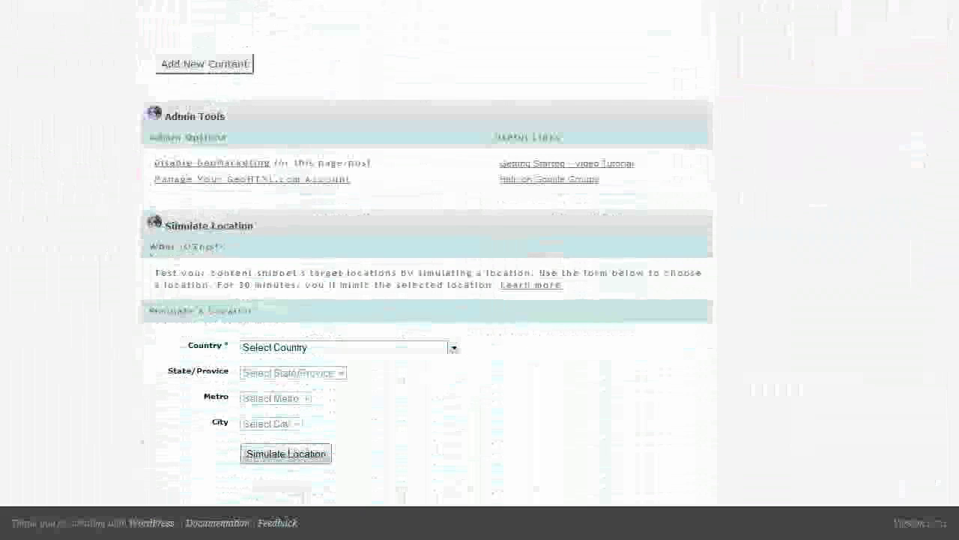
{"action": "left_click", "coordinate": [345, 347]}
{"action": "left_click", "coordinate": [300, 375]}
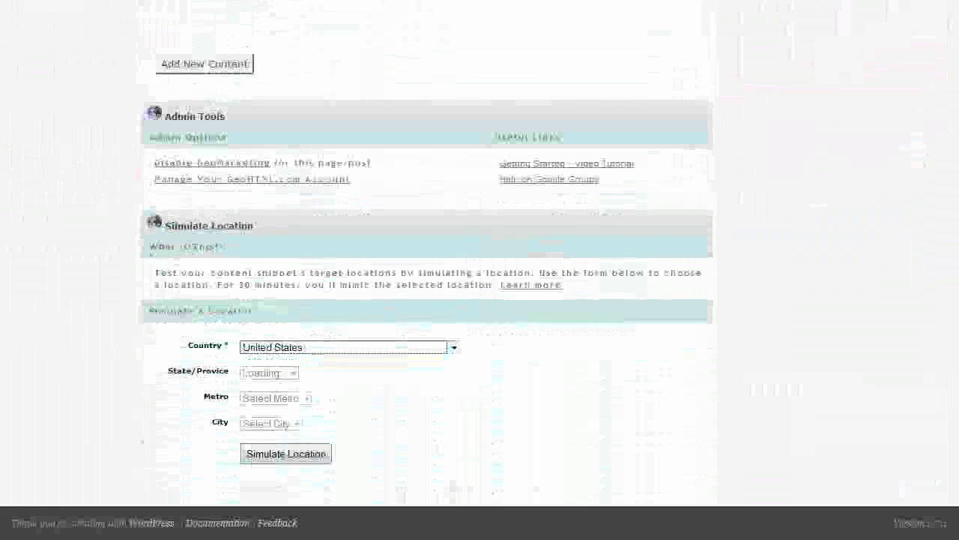
{"action": "left_click", "coordinate": [344, 373]}
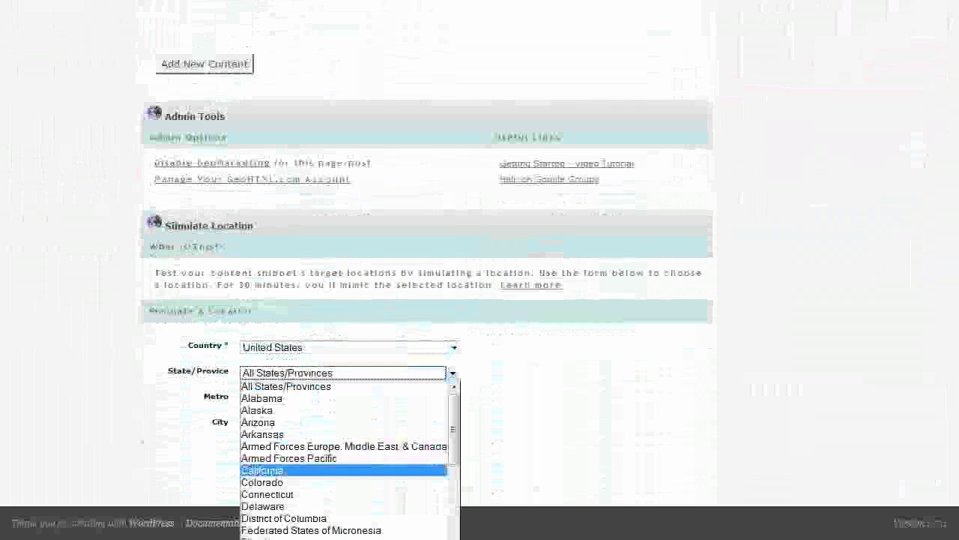
{"action": "left_click", "coordinate": [299, 494]}
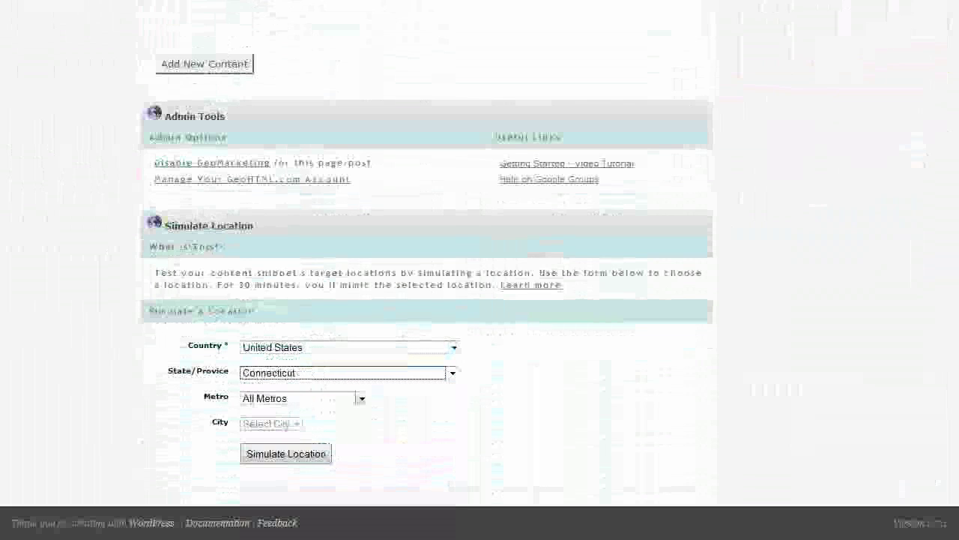
{"action": "left_click", "coordinate": [300, 397]}
{"action": "left_click", "coordinate": [289, 422]}
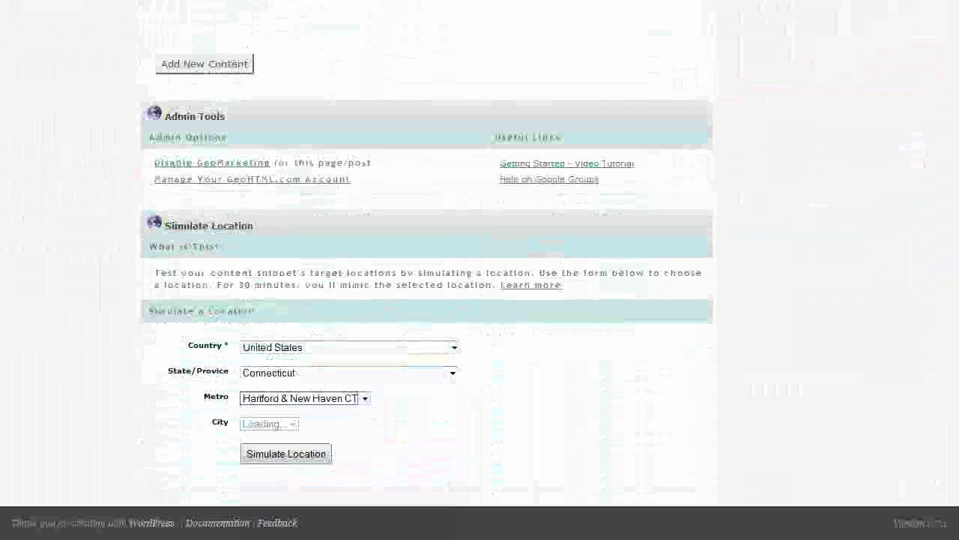
{"action": "left_click", "coordinate": [306, 423]}
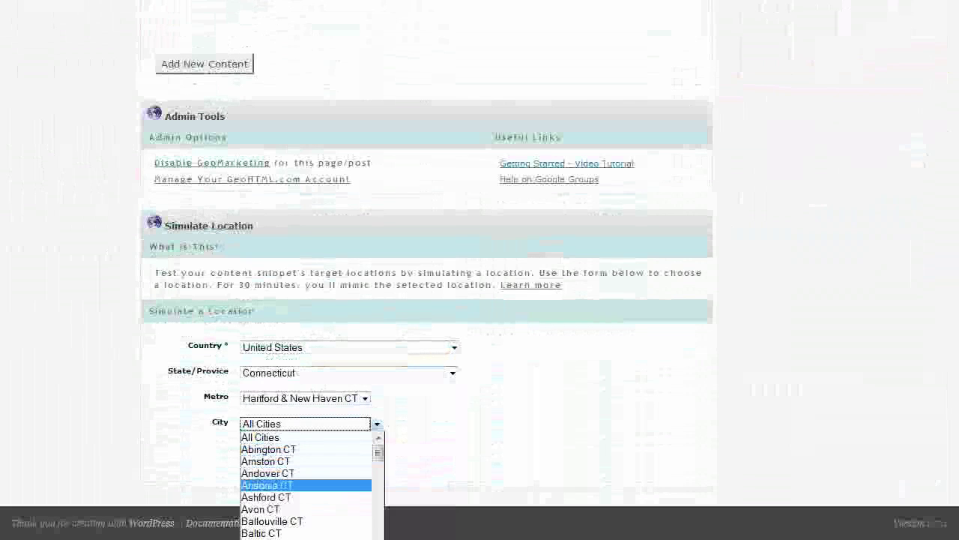
{"action": "left_click", "coordinate": [300, 509]}
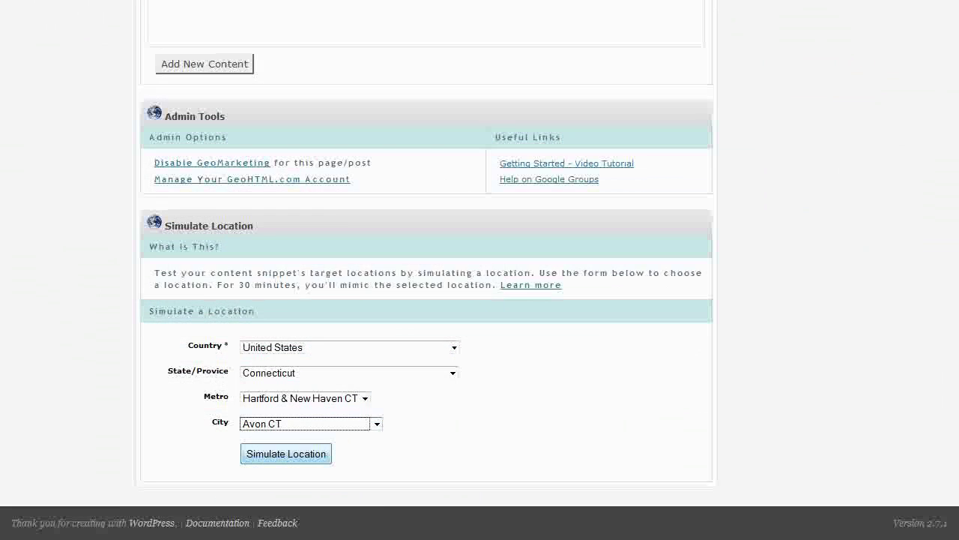
{"action": "left_click", "coordinate": [286, 454]}
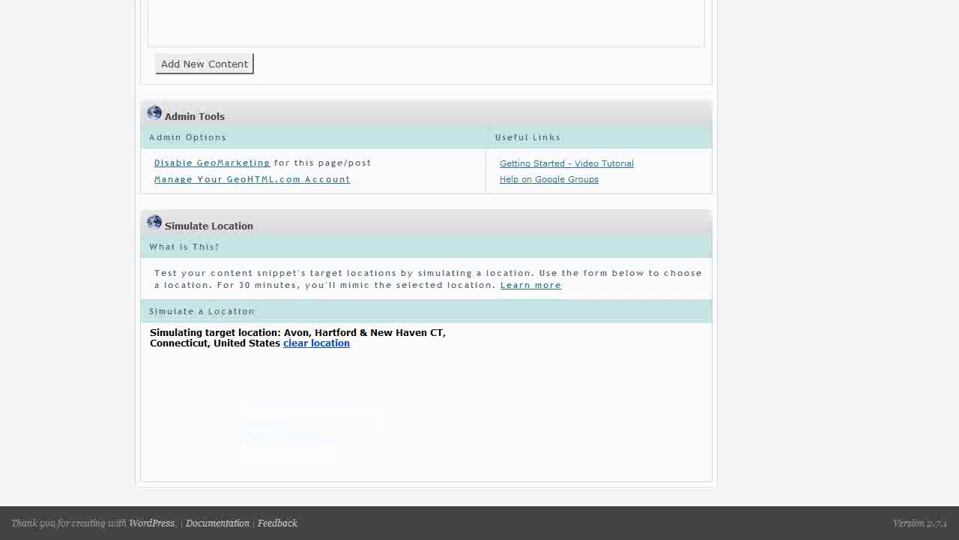
{"action": "scroll", "coordinate": [426, 300], "scroll_direction": "up", "scroll_amount": 15}
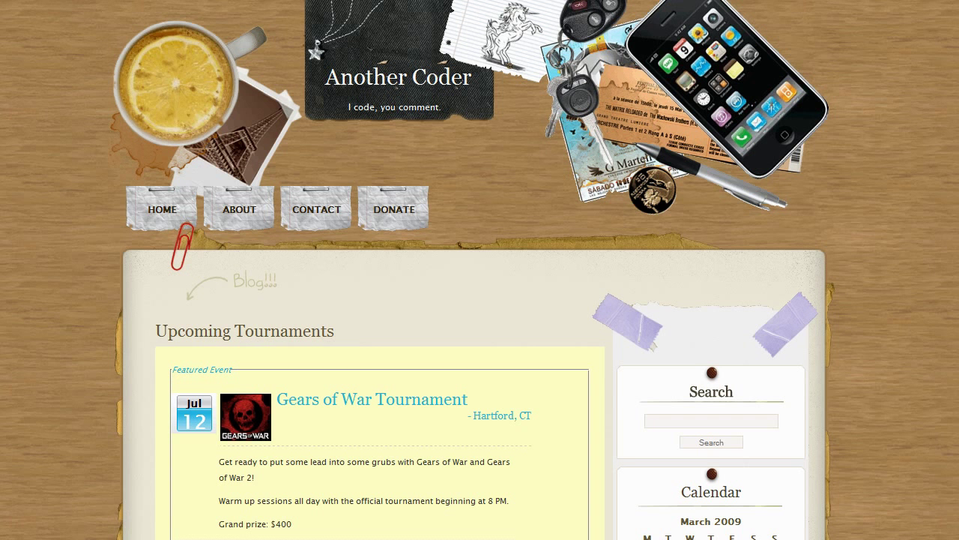
{"action": "scroll", "coordinate": [480, 269], "scroll_direction": "down", "scroll_amount": 2}
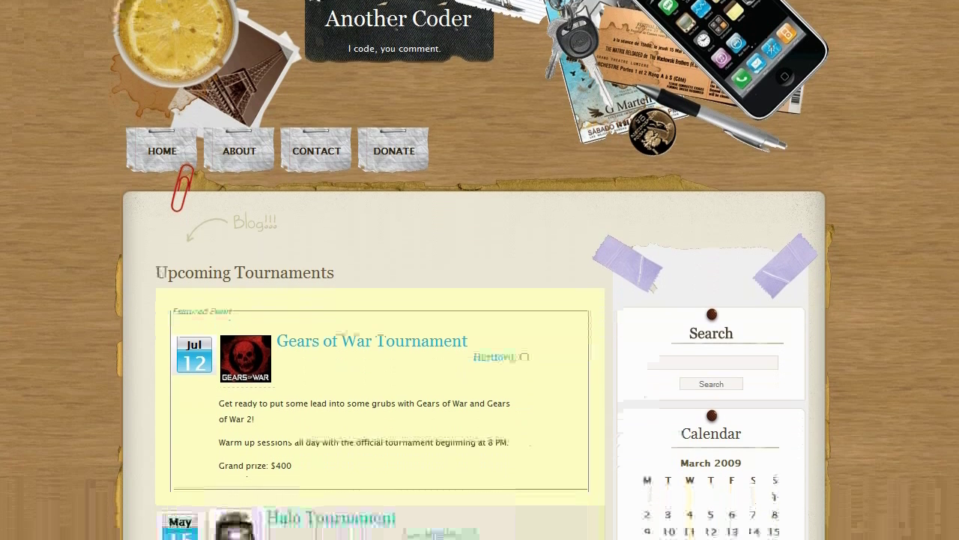